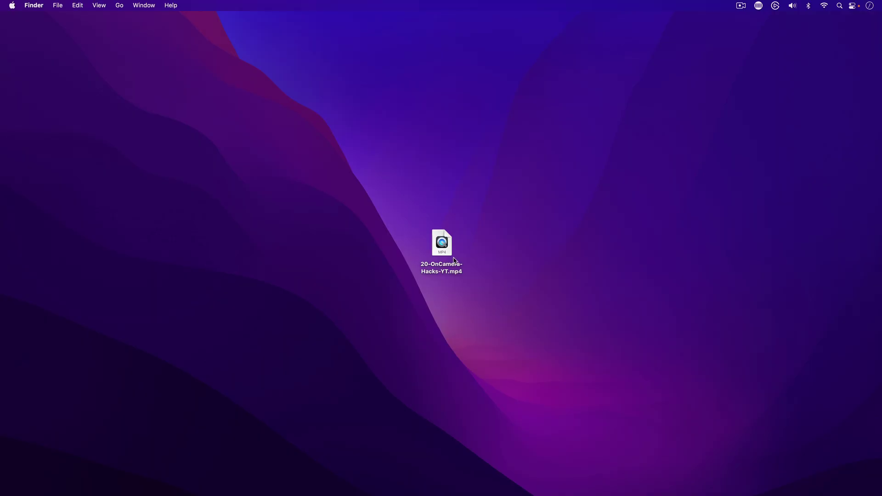
Step: Preview 20-OnCamera-Hacks-YT.mp4 from the desktop with Quick Look, pause playback and open it for trimming
left_click(448, 256)
key("space")
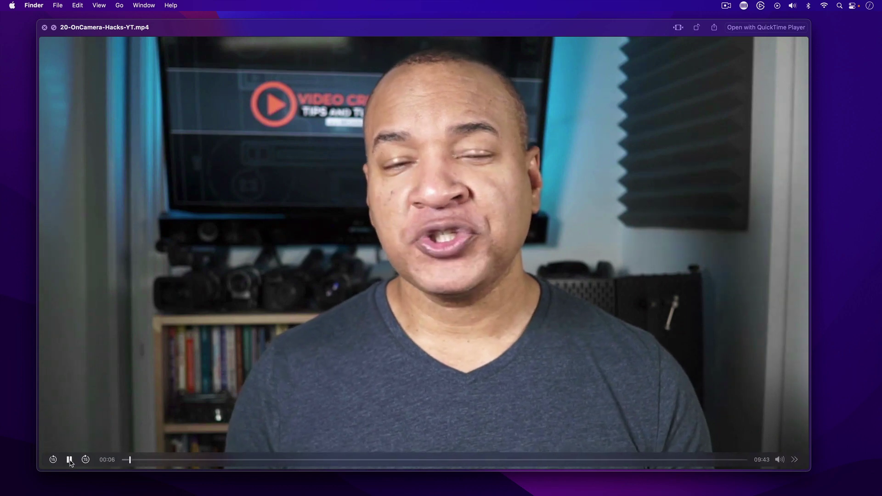
left_click(69, 459)
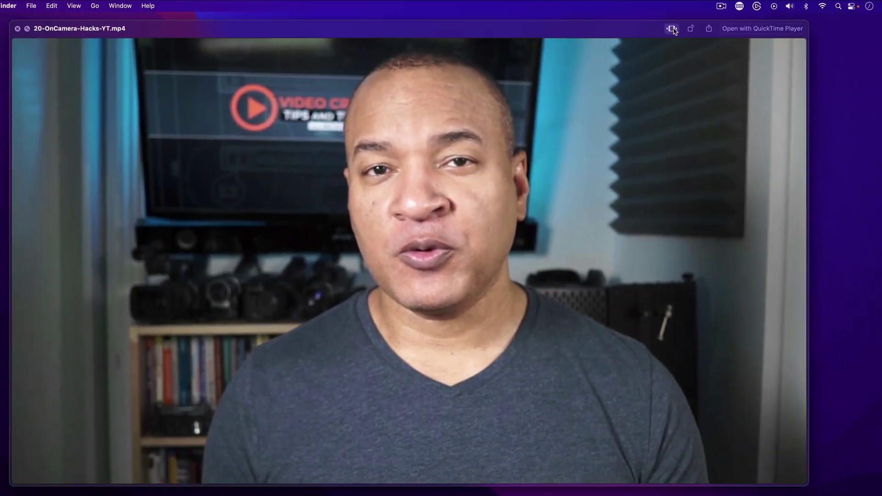
left_click(476, 53)
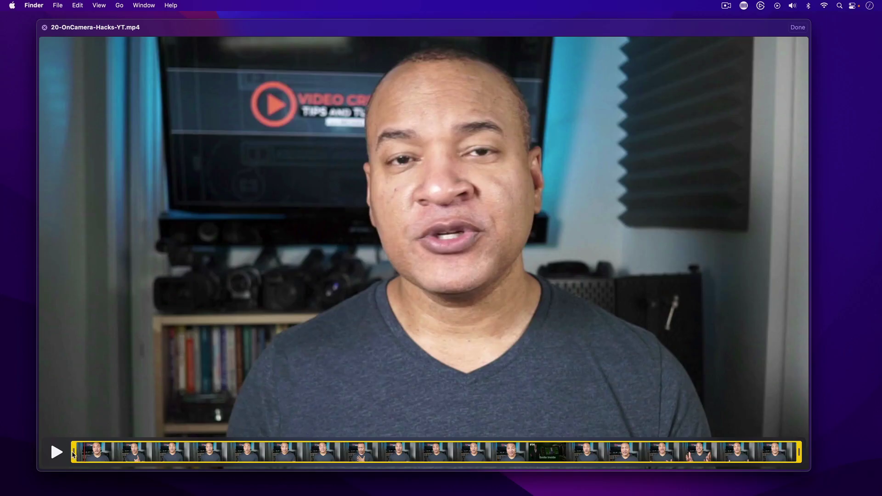
Step: Trim the video's start and end to keep an early section of about 41 seconds, and play it back
left_click_drag(72, 454, 127, 454)
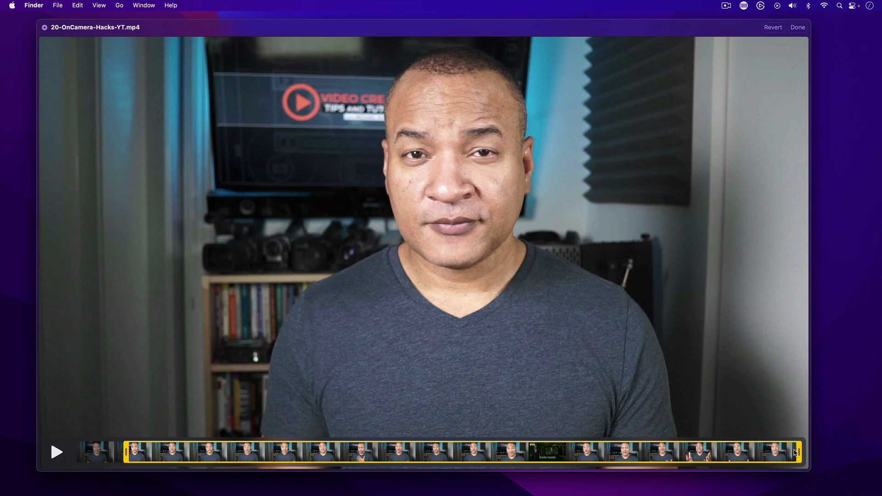
left_click_drag(800, 454, 183, 455)
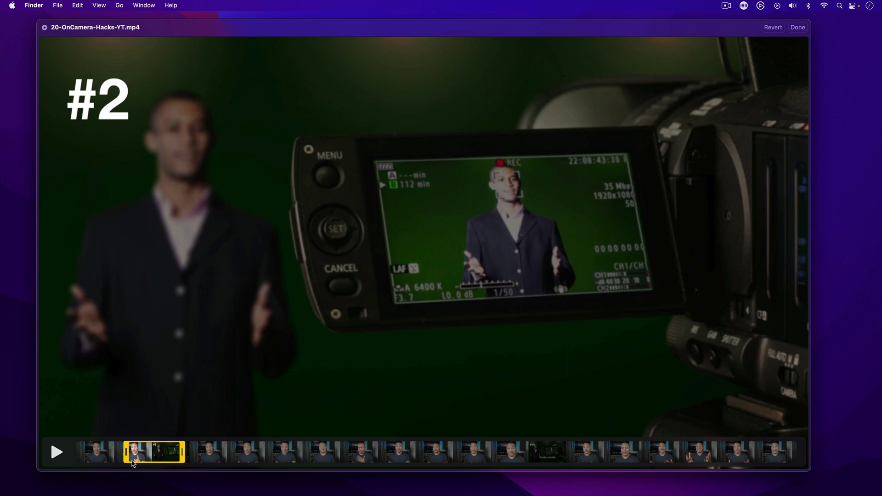
left_click(56, 454)
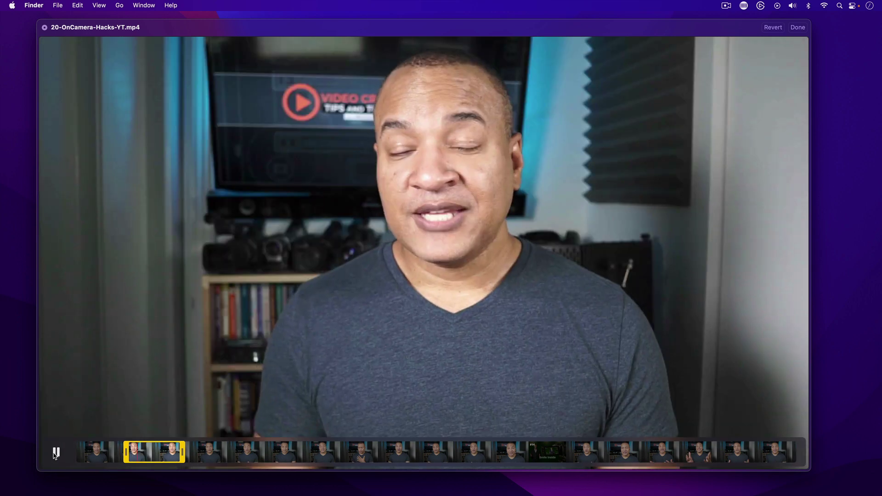
left_click(56, 454)
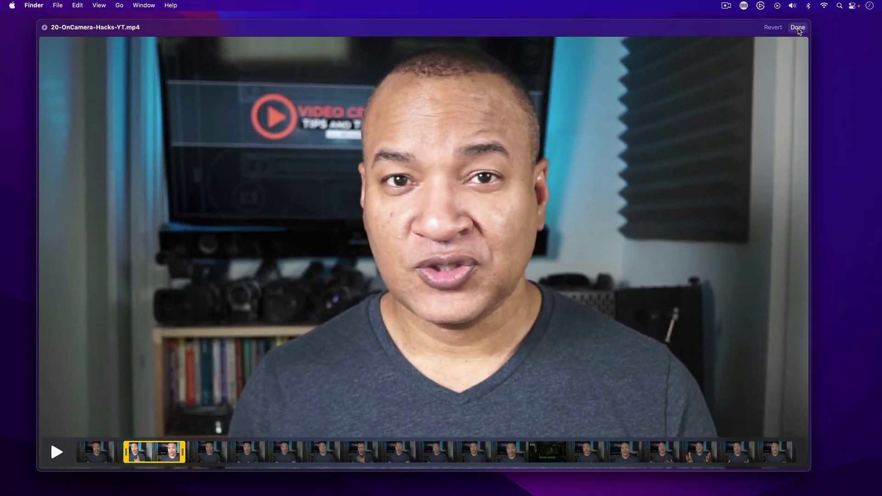
Step: Finish trimming and save the result to the Desktop as a new clip named 20-OnCamera-Hacks-Clip.mp4
left_click(714, 55)
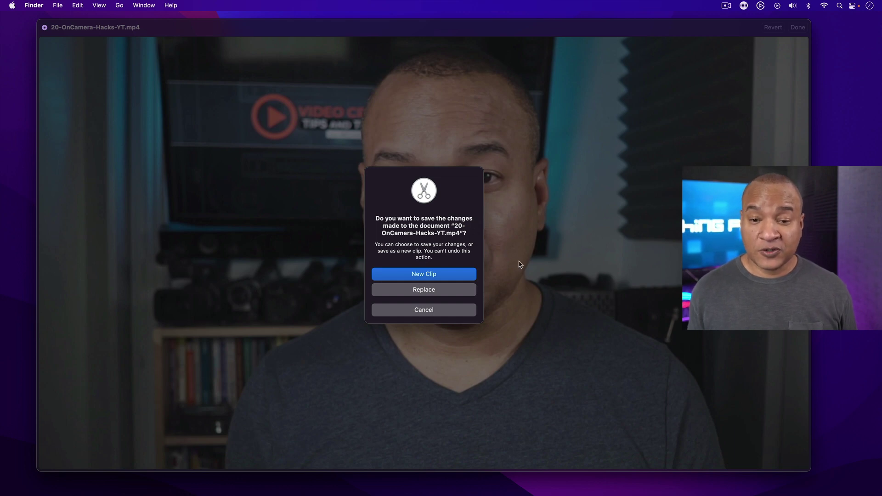
left_click(425, 274)
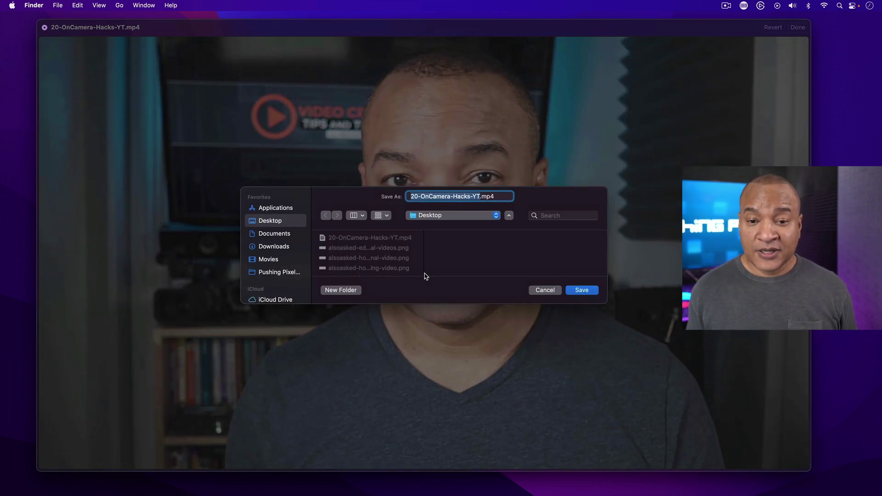
left_click(480, 198)
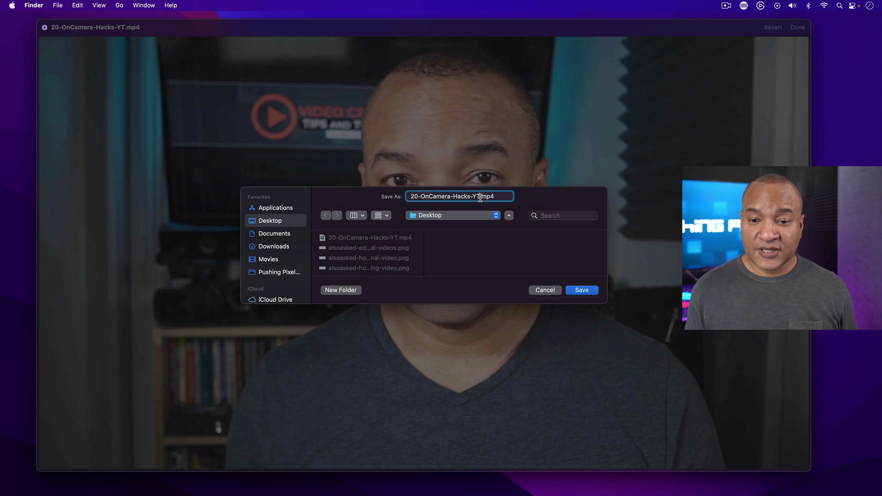
key("BackSpace")
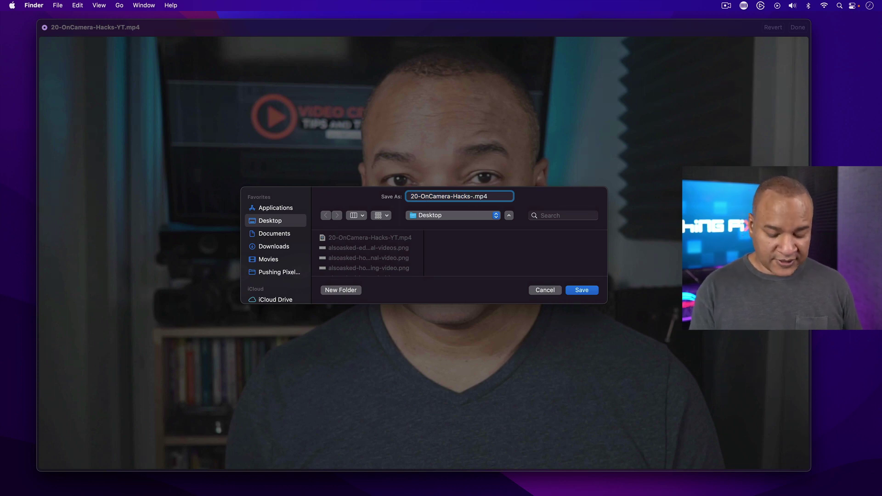
type("Clip")
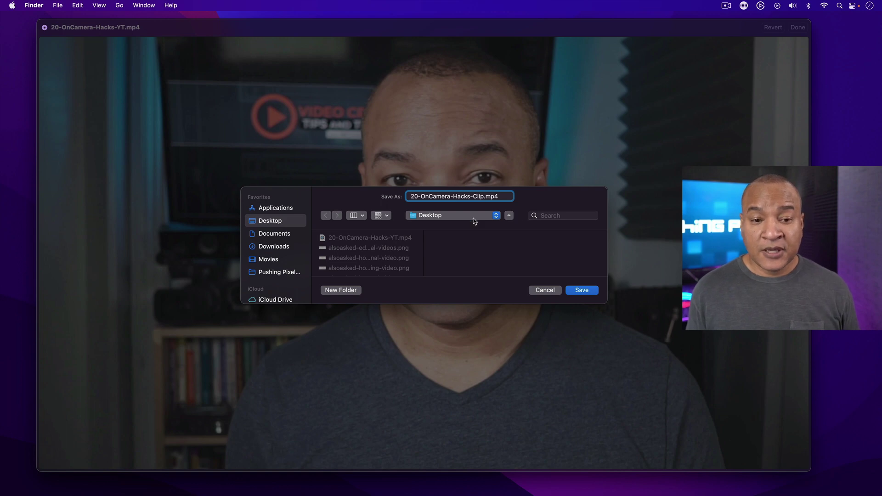
left_click(594, 291)
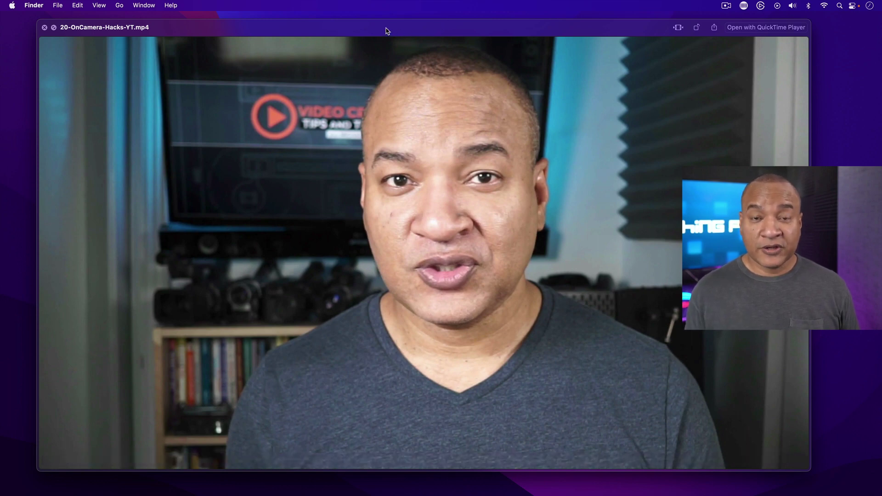
Step: Close the original video's preview, then preview 20-OnCamera-Hacks-Clip.mp4 on the desktop and scrub through it towards the end
key("space")
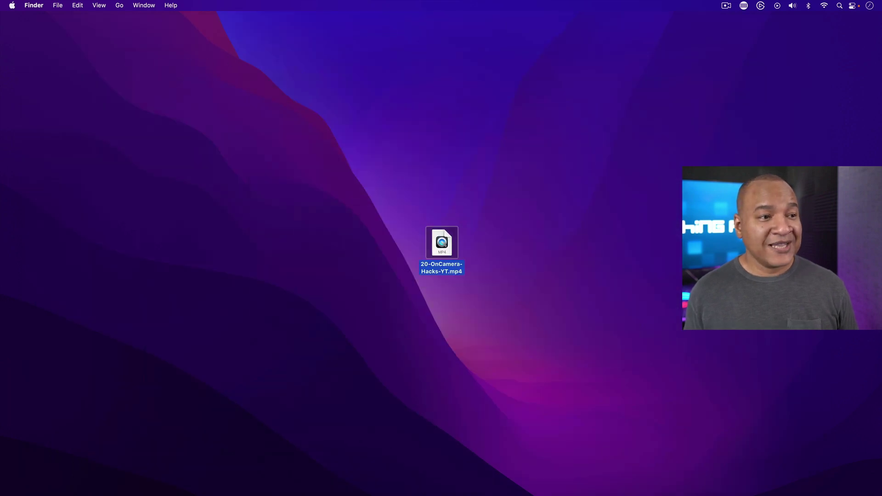
left_click_drag(250, 141, 329, 211)
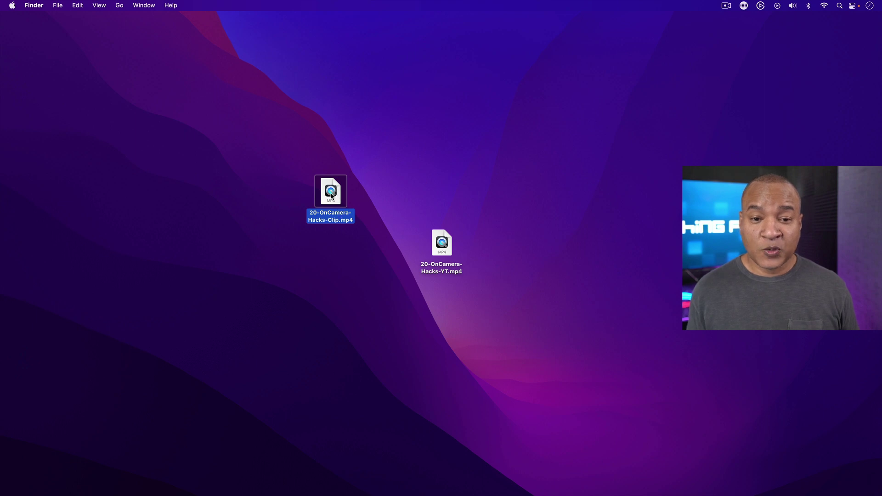
key("space")
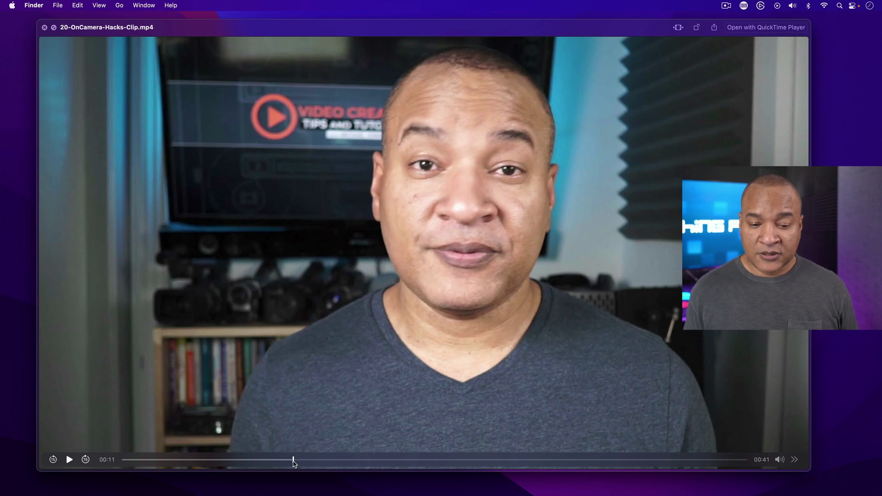
left_click_drag(293, 463, 721, 466)
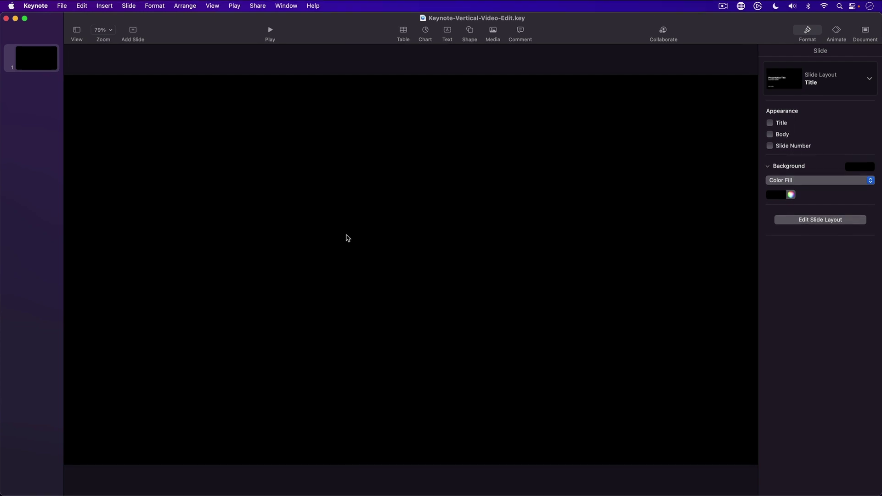
Step: In the Keynote presentation Keynote-Vertical-Video-Edit.key, set a custom slide size of 1080 pts wide by 1920 pts high
left_click(857, 24)
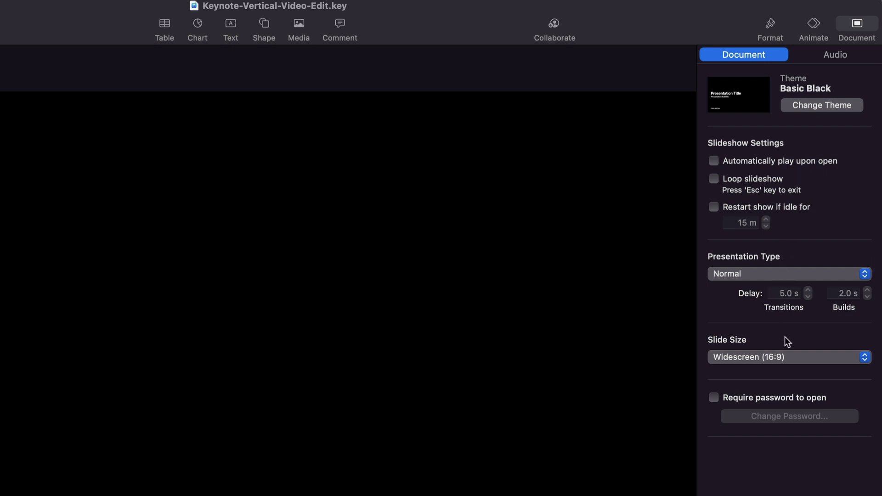
left_click(864, 357)
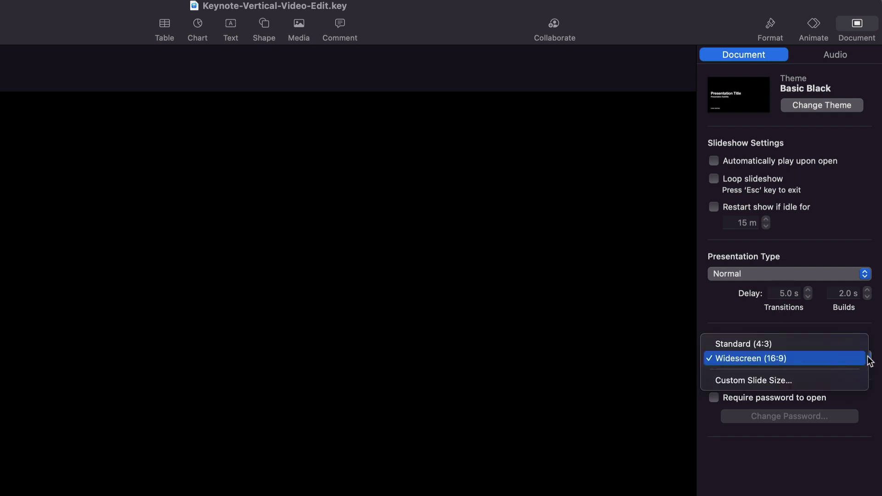
left_click(771, 379)
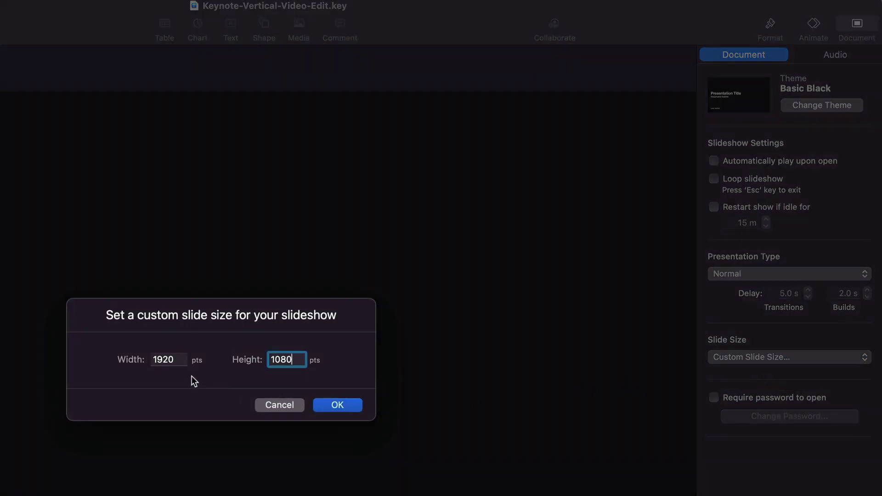
left_click_drag(183, 358, 151, 361)
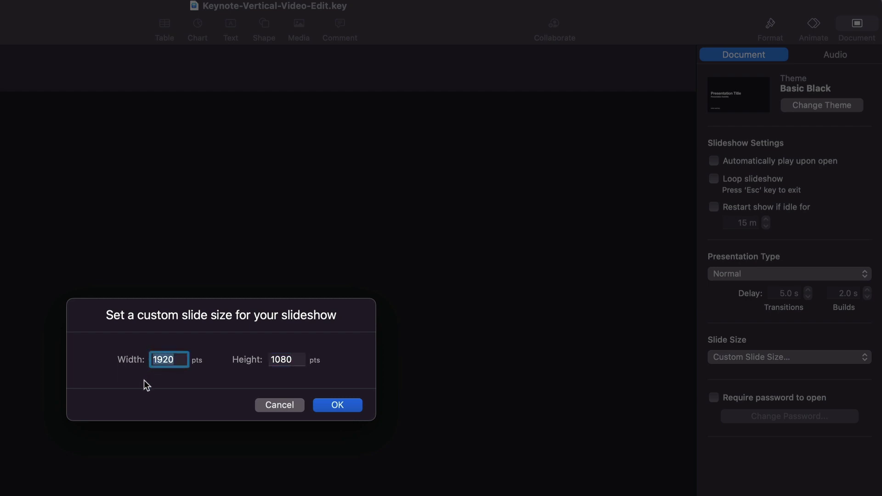
type("1080")
left_click(298, 359)
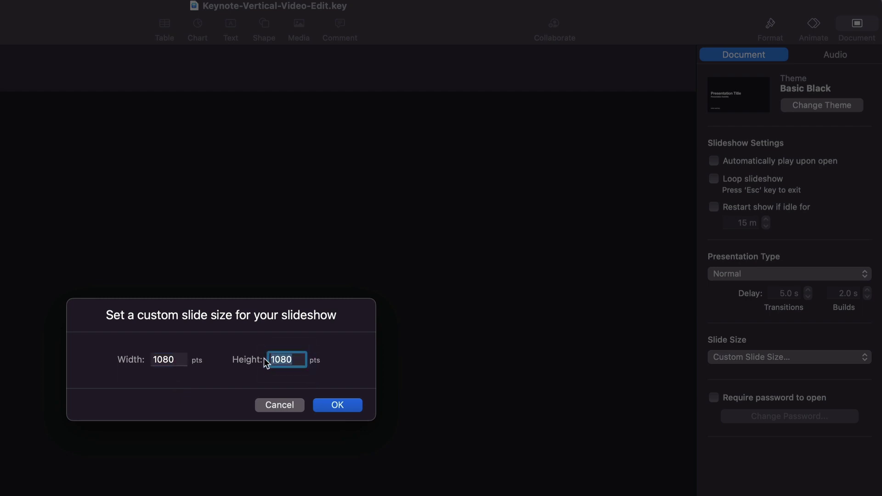
type("1920")
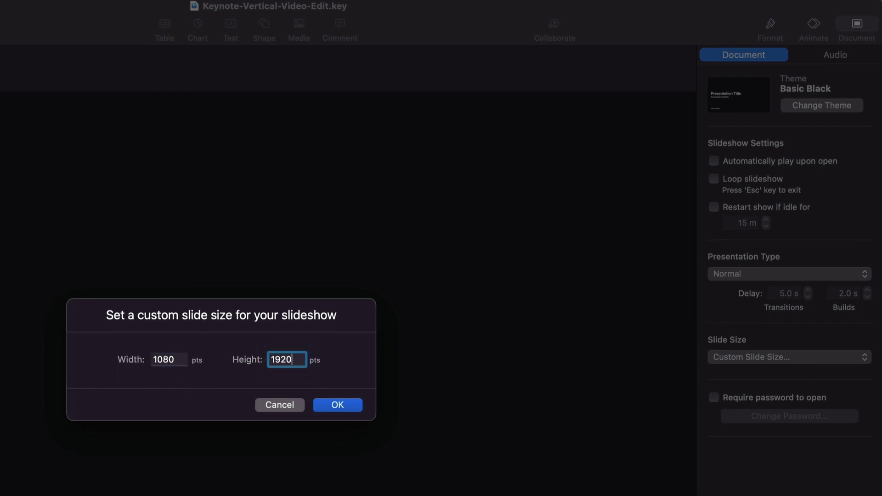
left_click(362, 388)
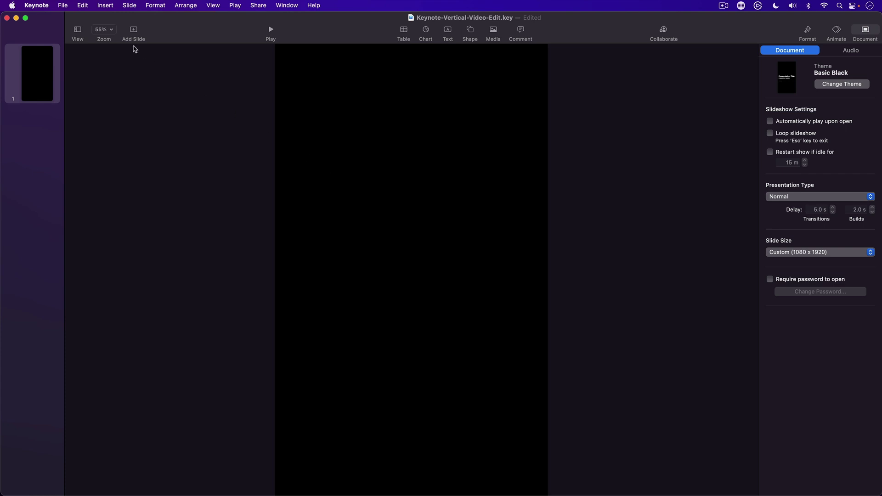
Step: Insert a basic square and stretch it into a banner spanning the full width of the slide's upper edge
left_click(113, 32)
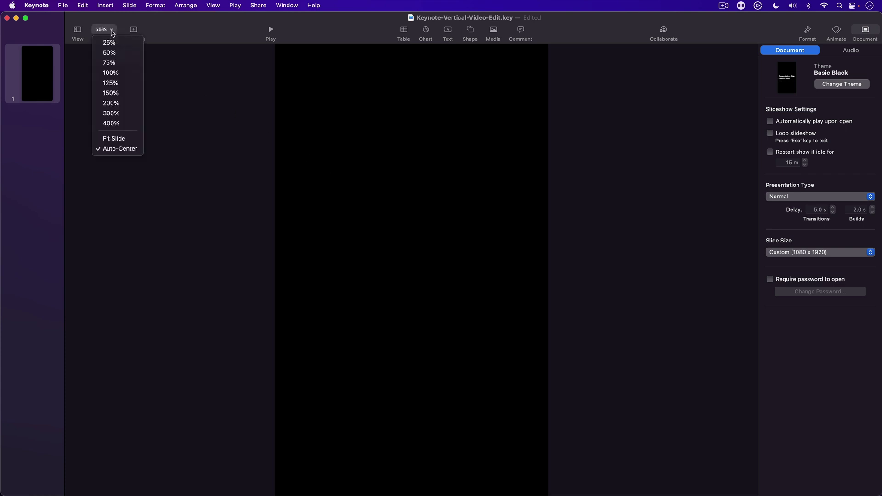
left_click(110, 52)
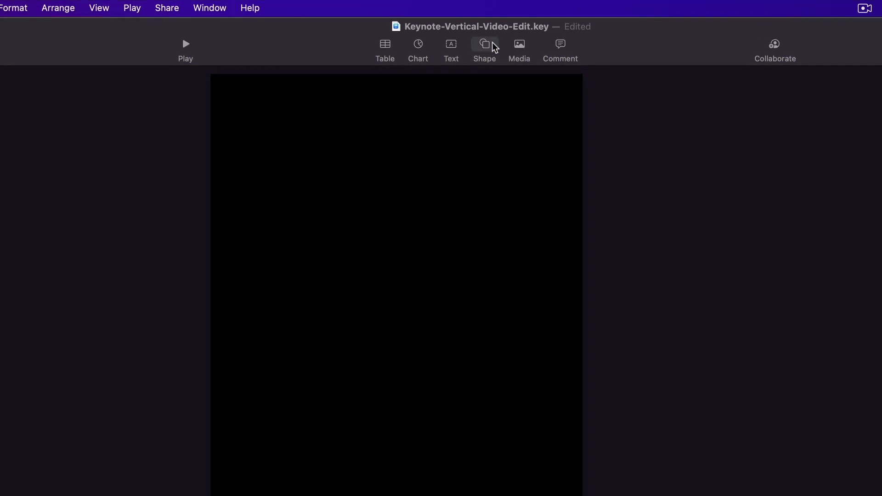
left_click(486, 46)
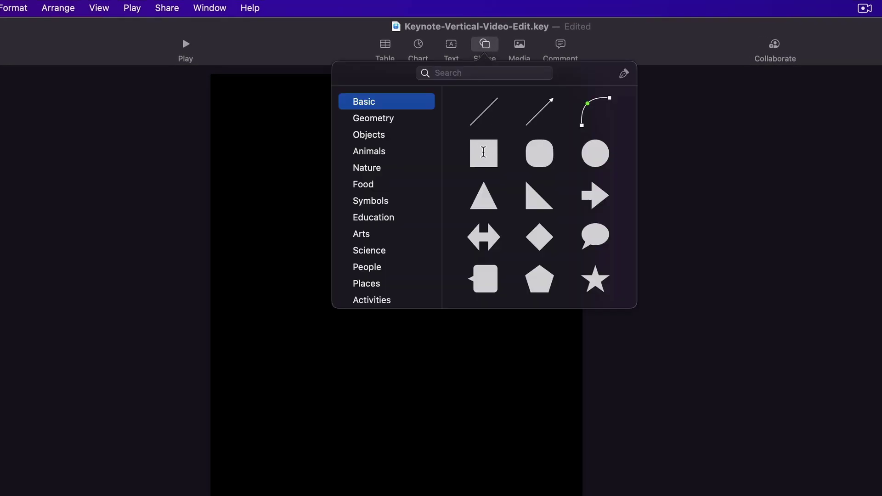
left_click(486, 153)
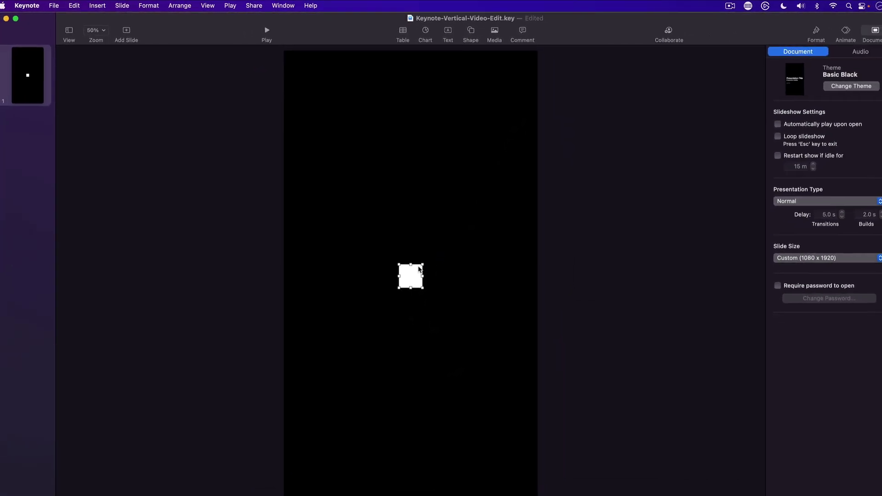
left_click_drag(419, 268, 535, 120)
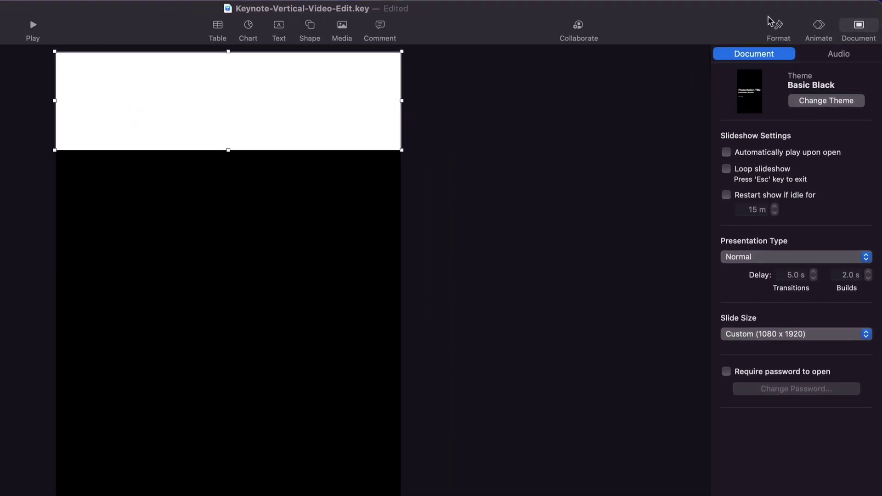
Step: Fill the banner rectangle with the saved red swatch, hex color E04E3A
left_click(778, 27)
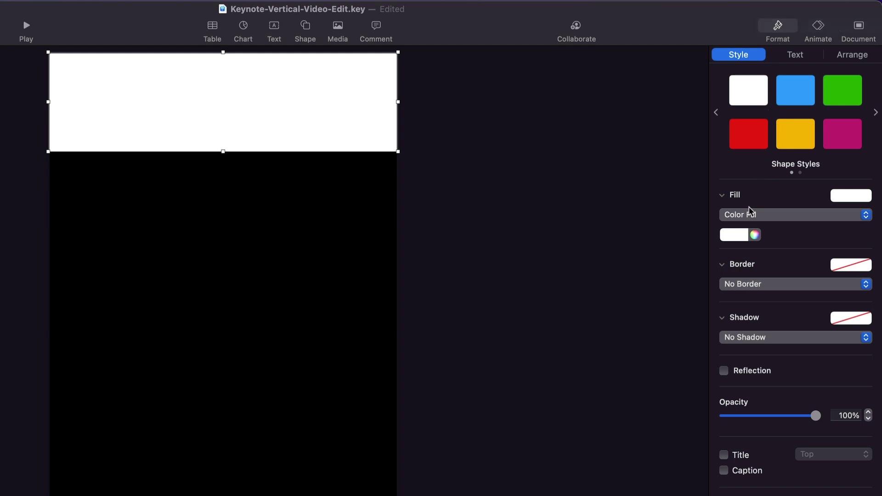
left_click(755, 235)
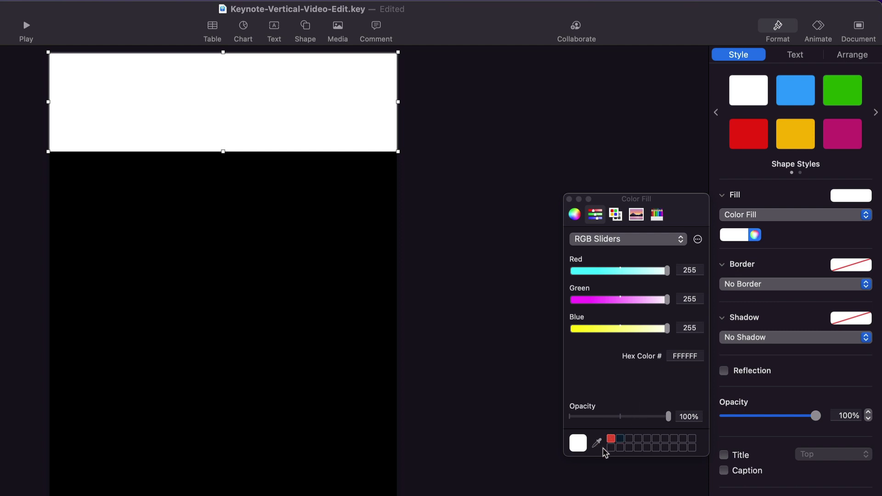
left_click(610, 439)
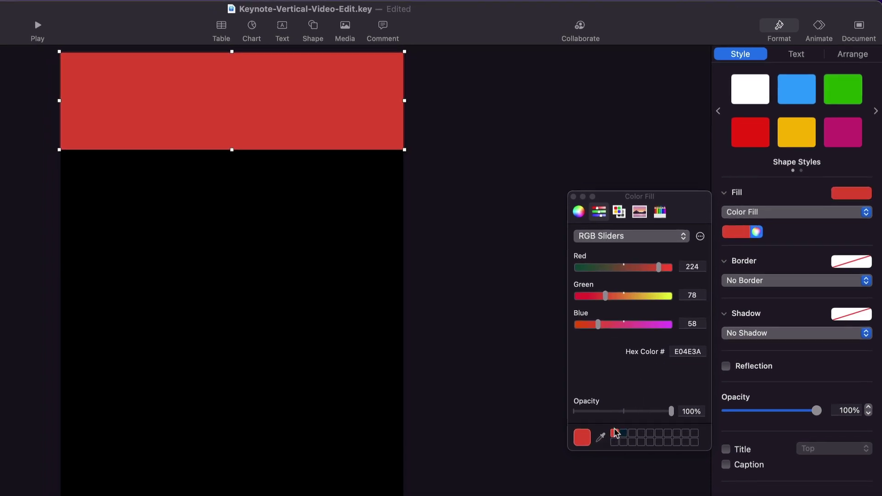
left_click(640, 163)
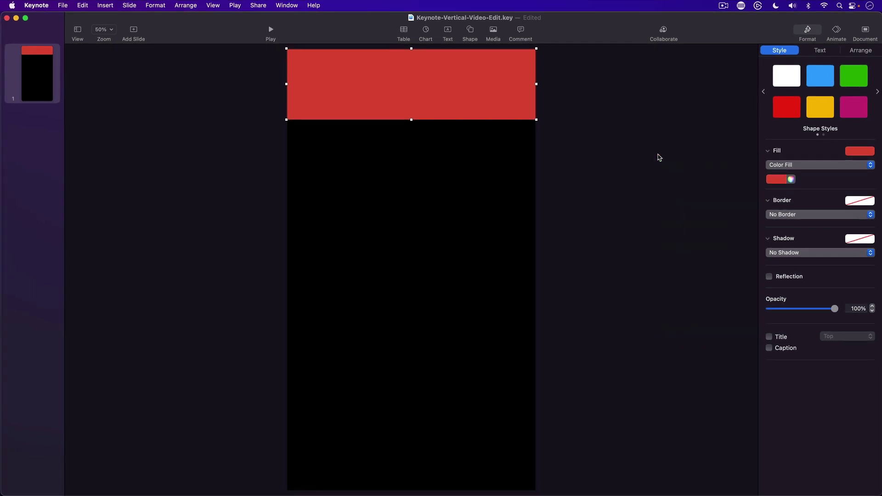
Step: Add a text box in the middle of the red banner reading "ON-CAMERA FEAR"
left_click(585, 81)
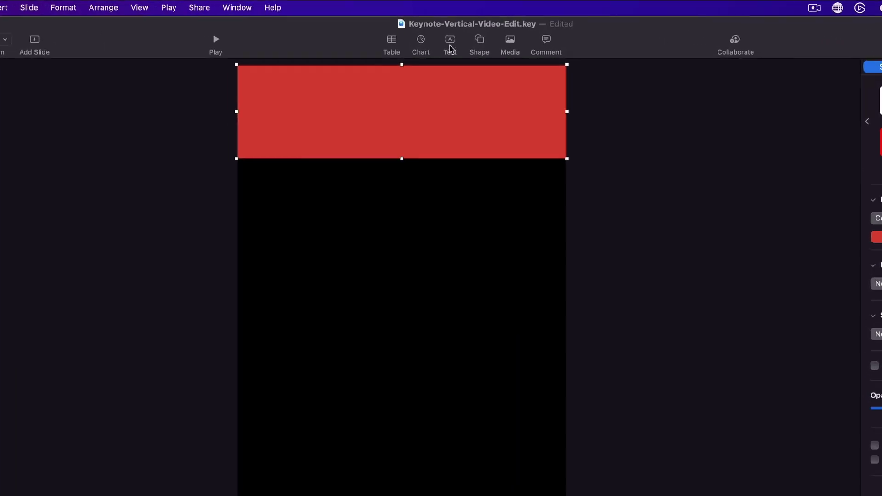
left_click(452, 45)
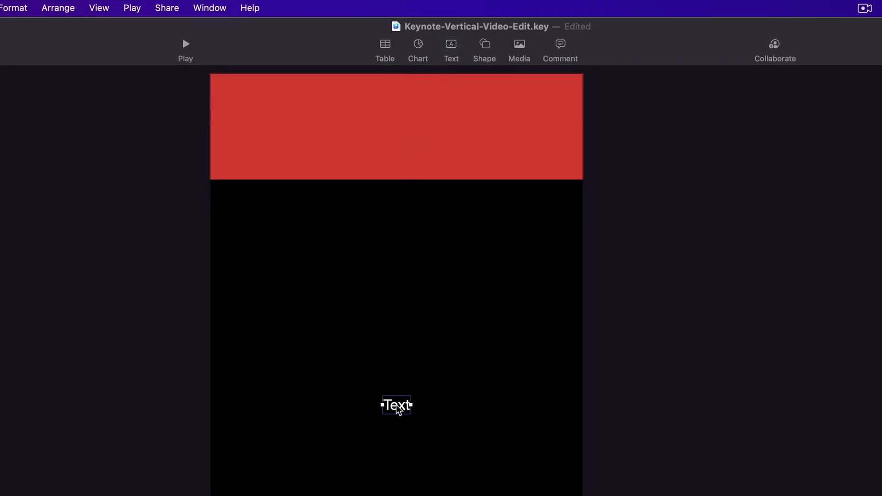
left_click_drag(398, 408, 390, 129)
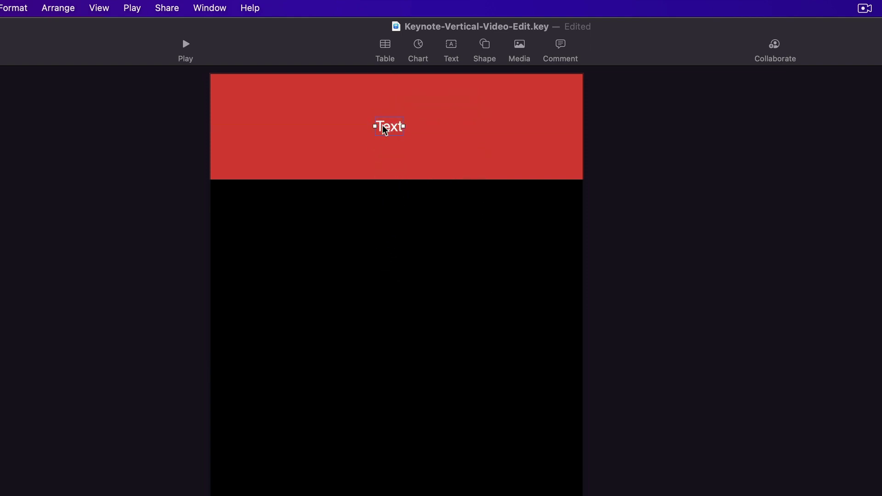
left_click(384, 130)
key("Escape")
double_click(379, 128)
key("BackSpace")
type("ON-CAMER")
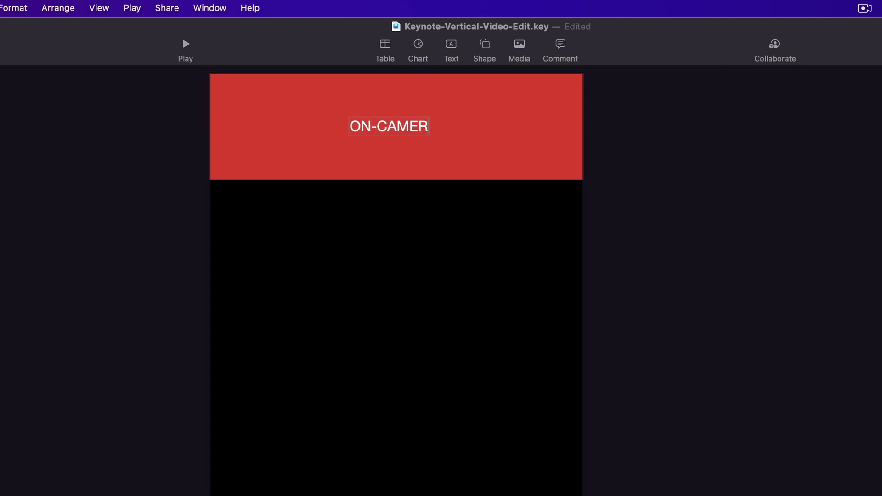
type("A FEAR")
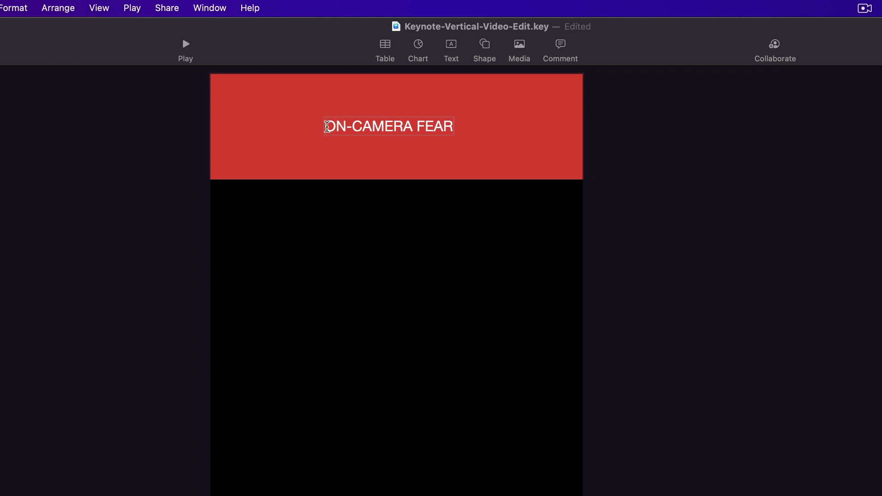
Step: Change the typeface style of the whole "ON-CAMERA FEAR" title to Condensed Black
left_click_drag(325, 127, 454, 127)
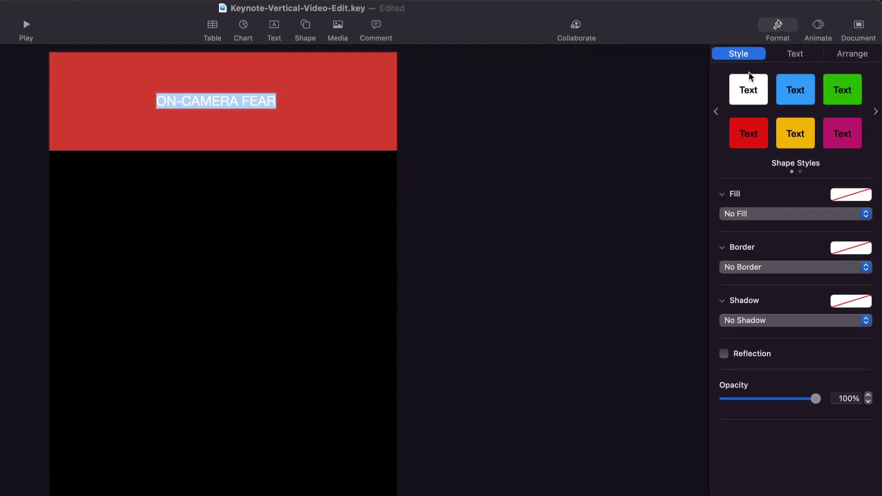
left_click(797, 55)
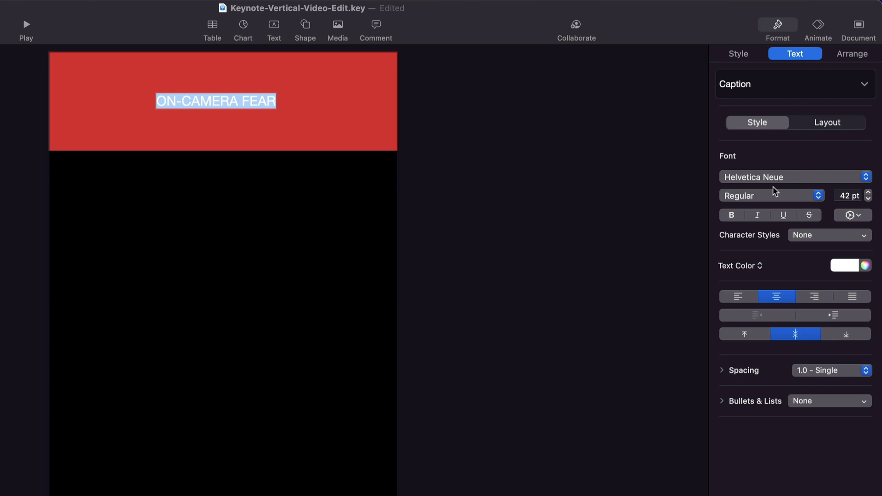
left_click(819, 196)
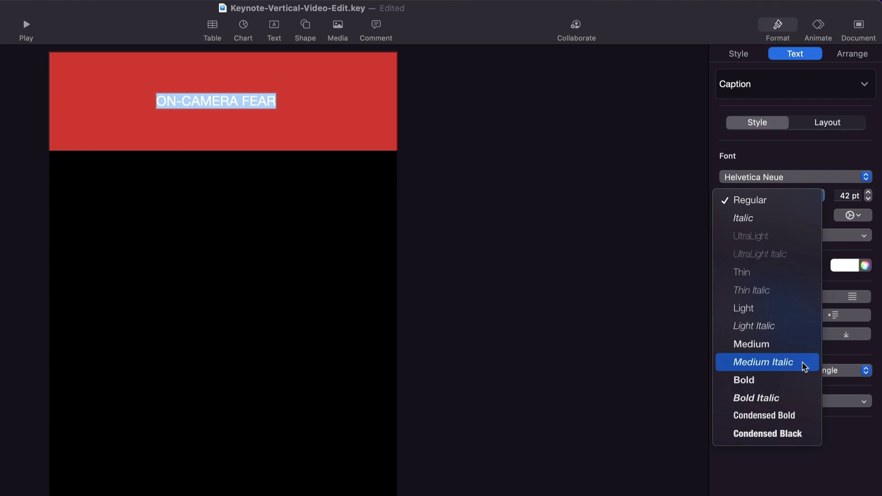
left_click(794, 438)
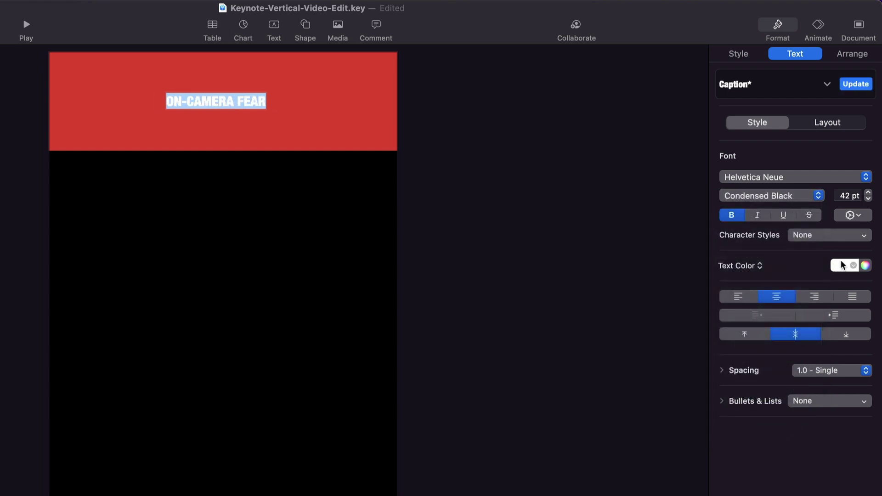
Step: Enlarge the "ON-CAMERA FEAR" title text to 129 pt
left_click(867, 199)
left_click(868, 191)
left_click(868, 192)
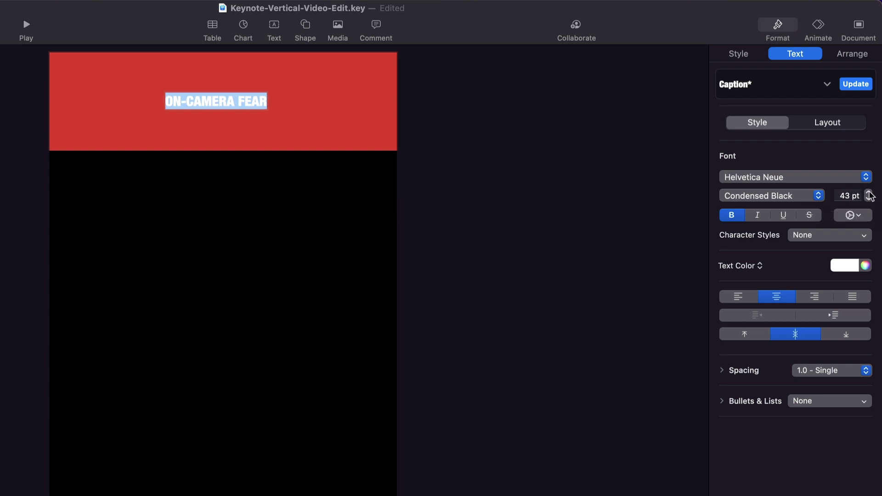
left_click(868, 192)
left_click(868, 192)
left_click(868, 192)
left_click(868, 192)
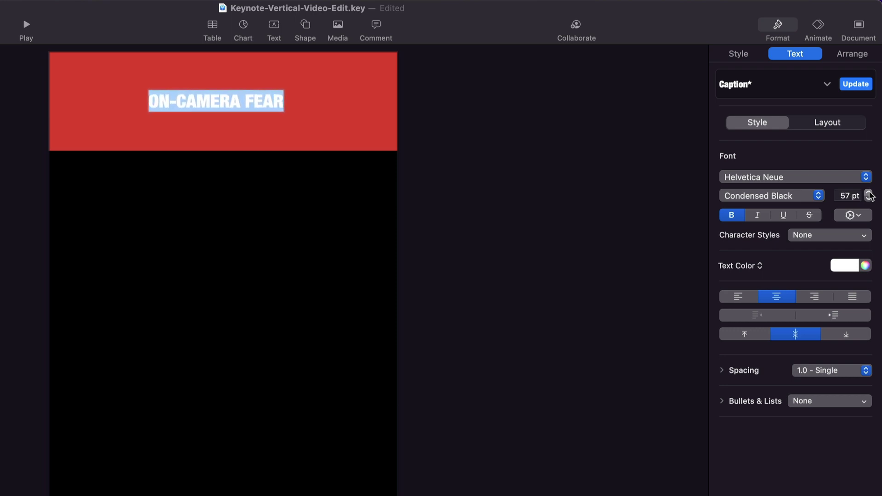
left_click(868, 192)
left_click(868, 192)
left_click(868, 192)
left_click(868, 192)
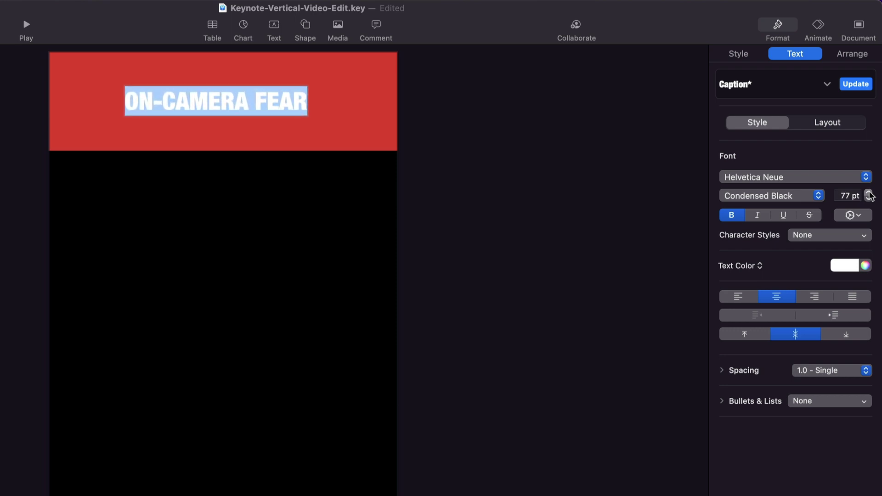
left_click(868, 192)
left_click(868, 192)
left_click(868, 192)
left_click(868, 192)
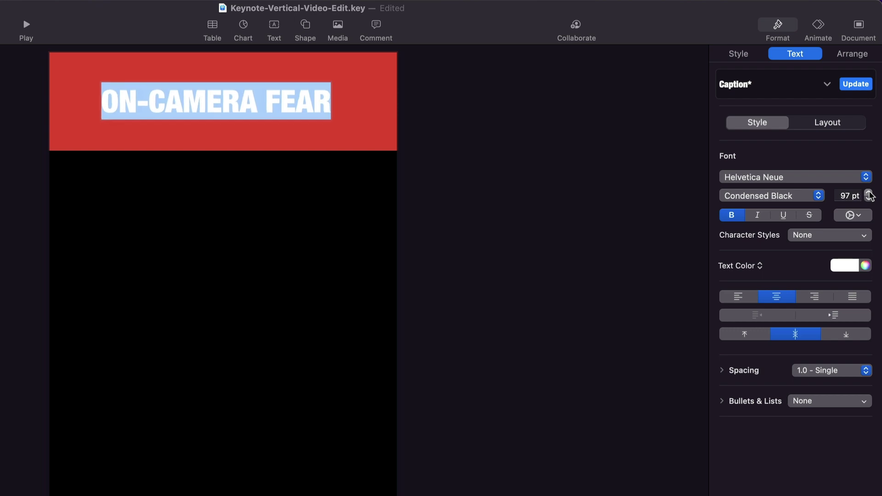
left_click(868, 192)
left_click(868, 192)
left_click(868, 192)
left_click(868, 193)
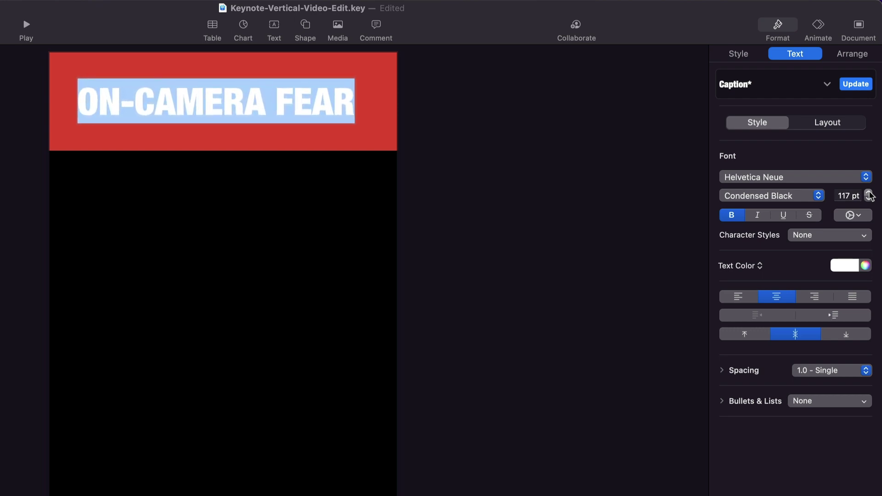
left_click(868, 193)
left_click(868, 193)
left_click(868, 193)
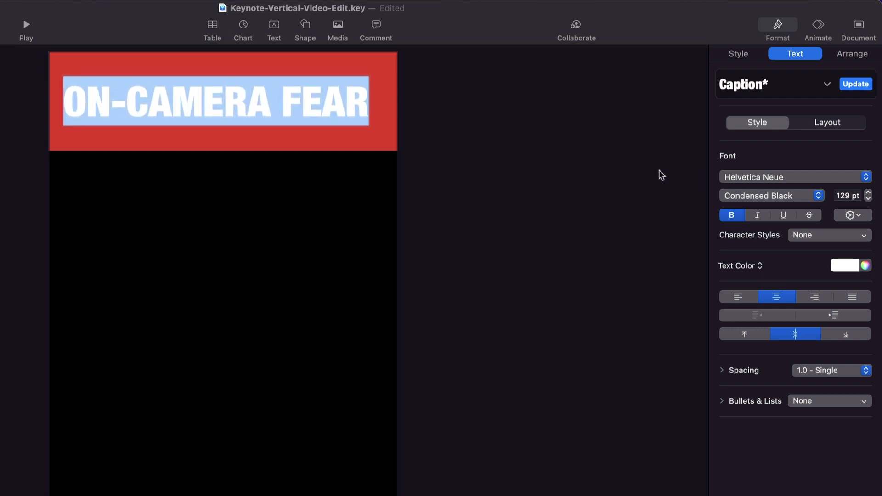
Step: Center the title horizontally on the slide and raise it slightly within the banner to leave room beneath it
left_click(448, 108)
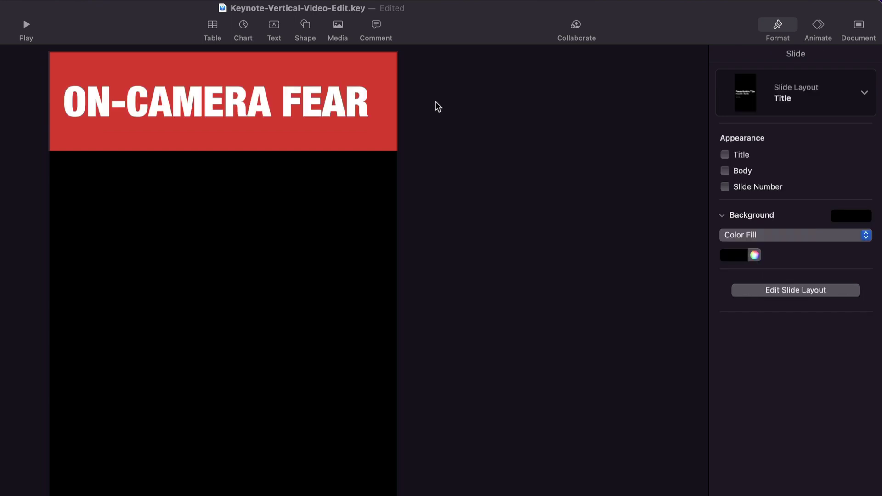
left_click_drag(213, 102, 218, 102)
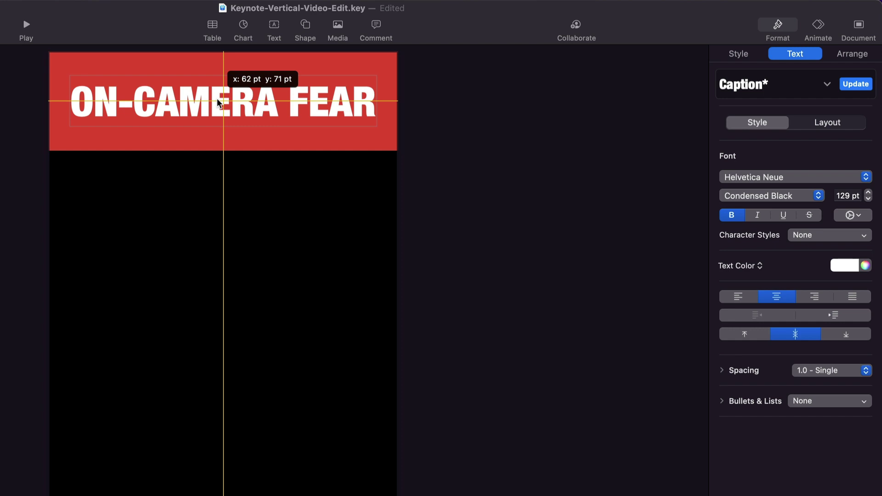
left_click_drag(219, 102, 219, 95)
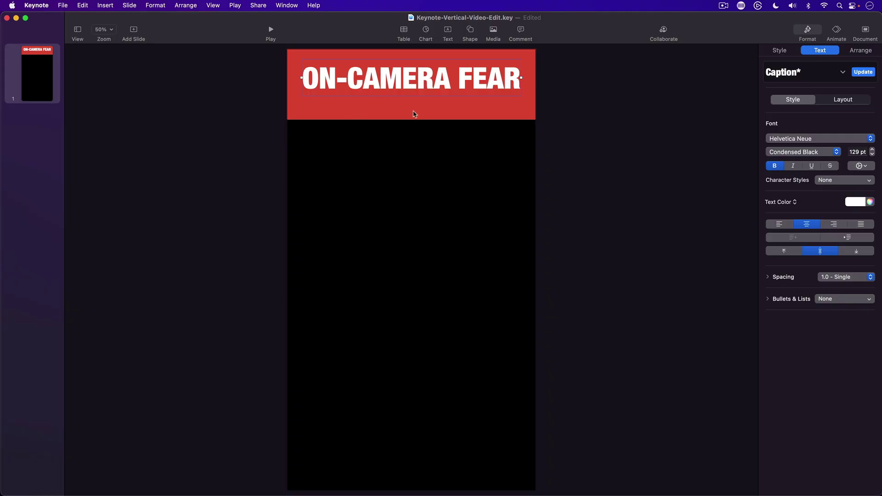
Step: Add a second text box beneath the title in the banner reading "TIP #1 - AIM TO SERVE"
left_click(448, 30)
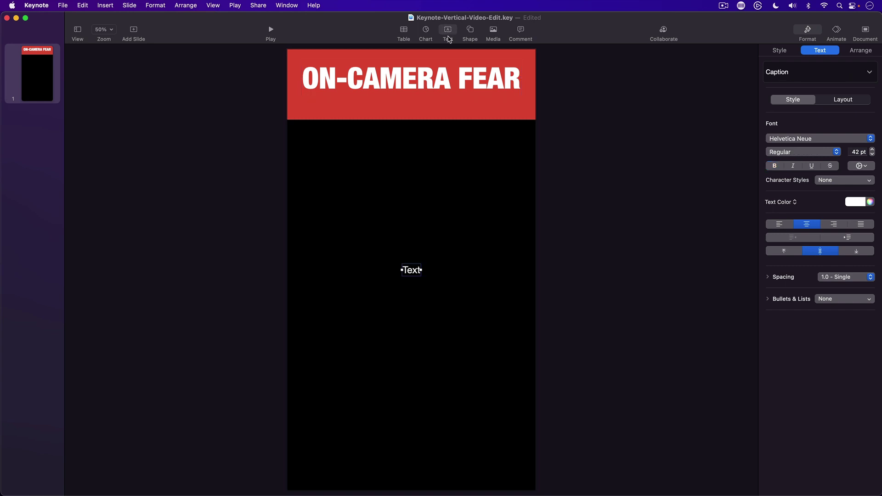
left_click_drag(414, 272, 413, 108)
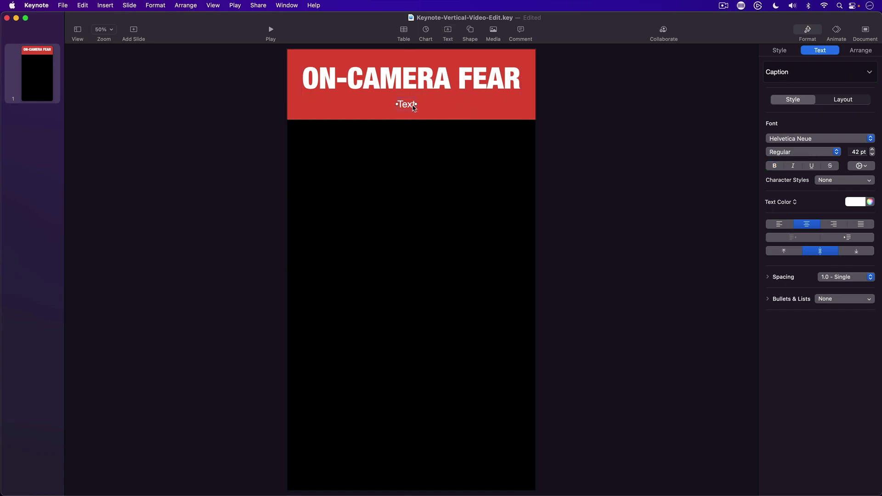
double_click(406, 105)
key("BackSpace")
type("TIP #1 - AIM TO SERVE")
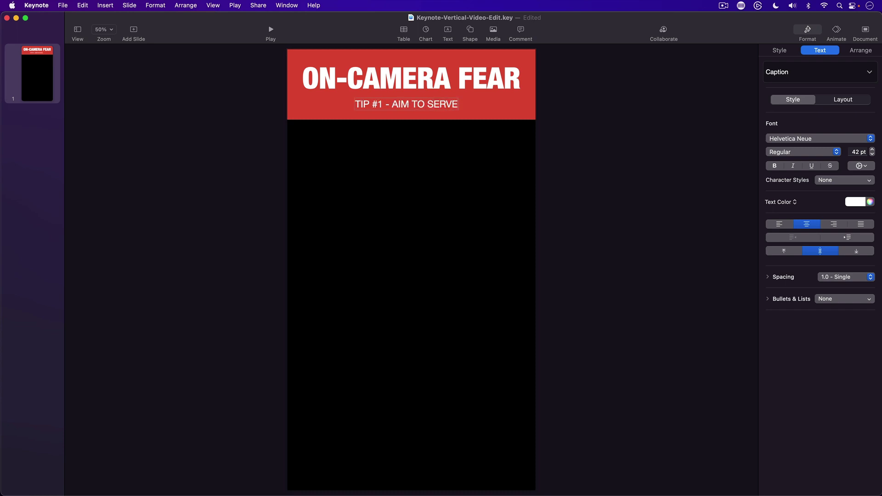
Step: Set the font of the "TIP #1 - AIM TO SERVE" subtitle to Avenir Next Bold
left_click_drag(355, 105, 460, 103)
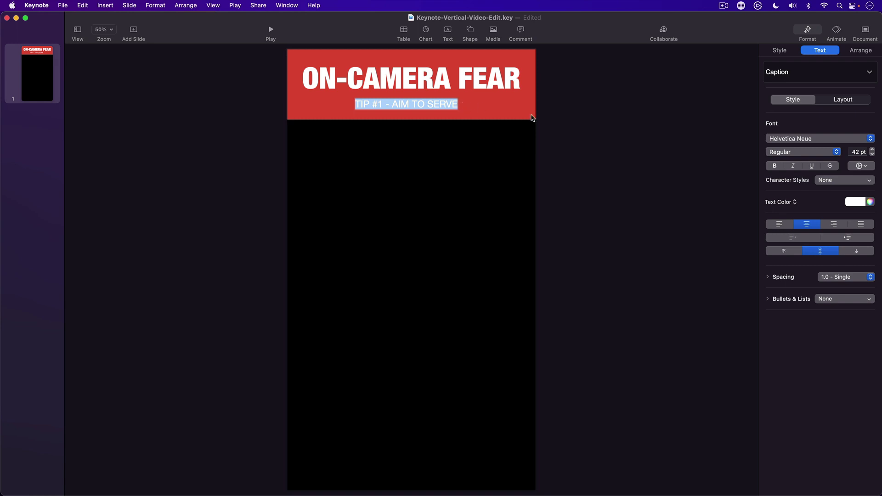
left_click(862, 140)
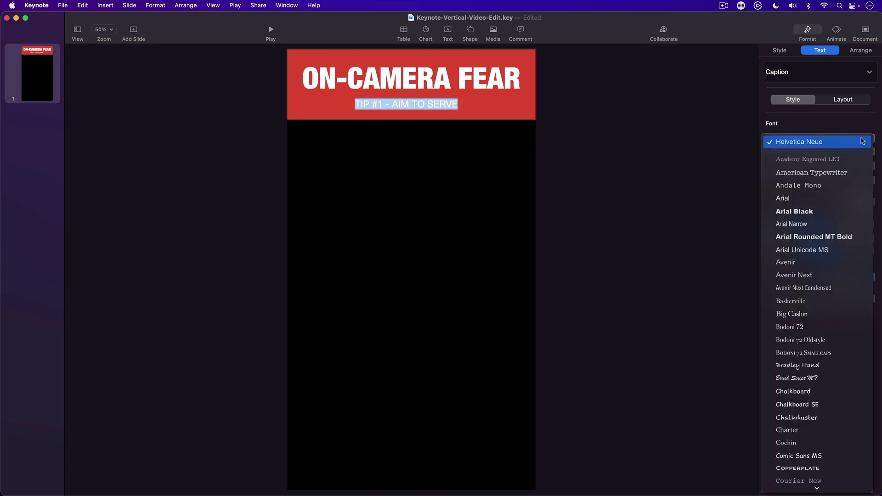
left_click(794, 276)
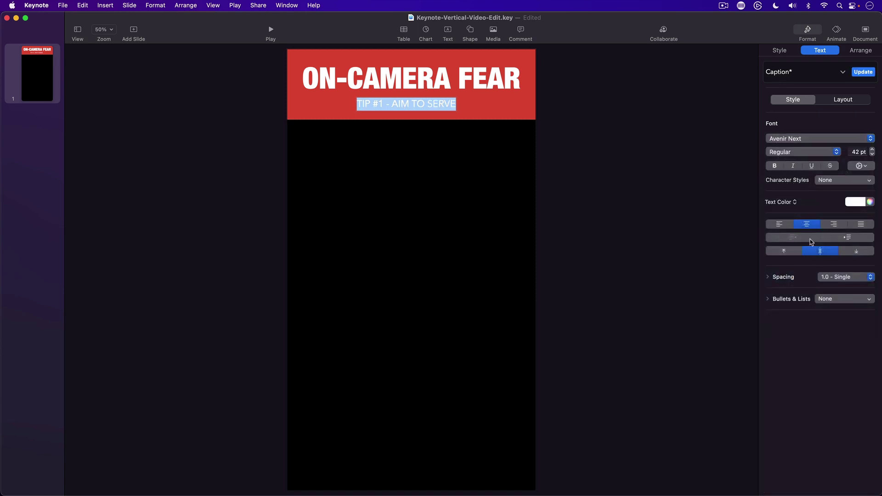
left_click(837, 153)
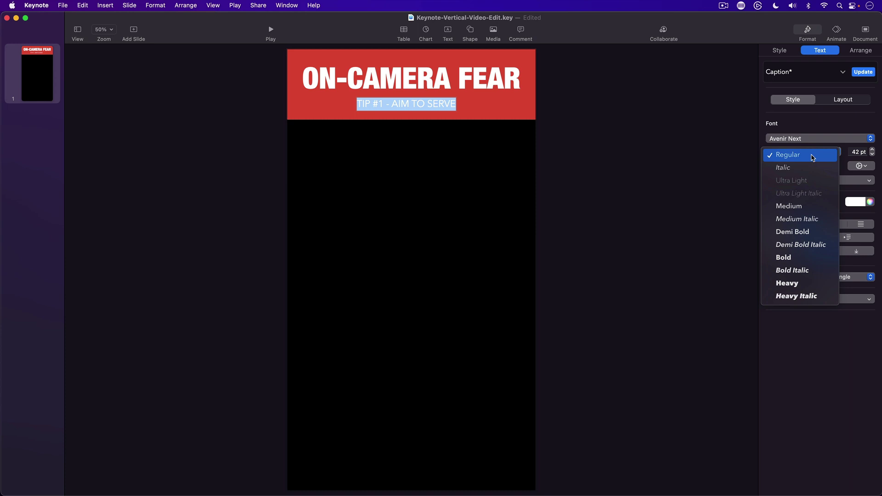
left_click(798, 258)
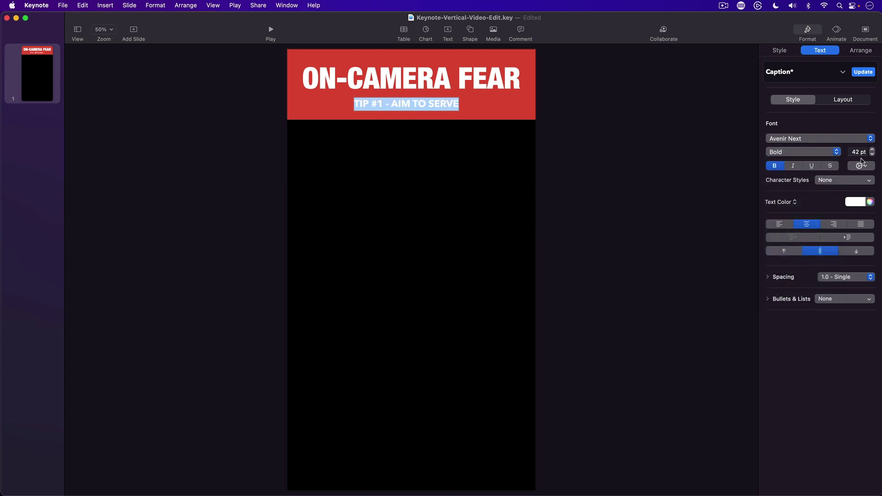
Step: Set the font size of the "TIP #1 - AIM TO SERVE" subtitle to 60 pt
left_click(873, 149)
left_click(873, 150)
left_click(873, 150)
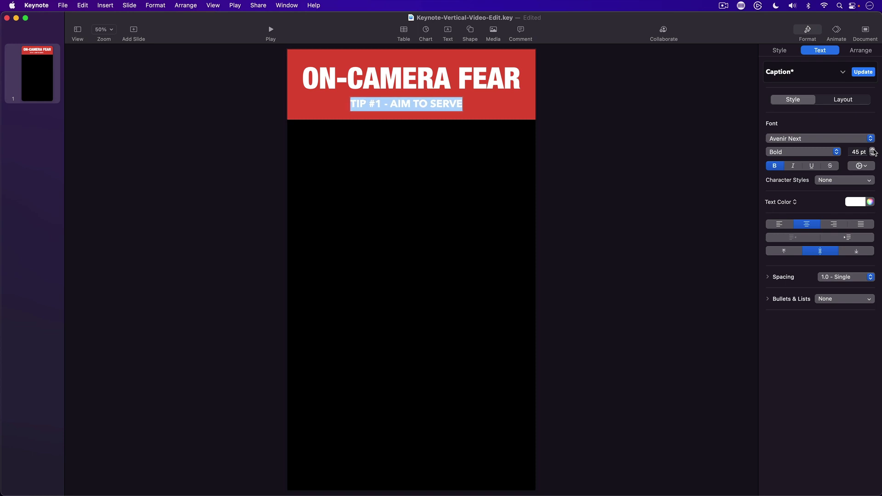
left_click(873, 150)
left_click(872, 150)
left_click(873, 149)
left_click(873, 149)
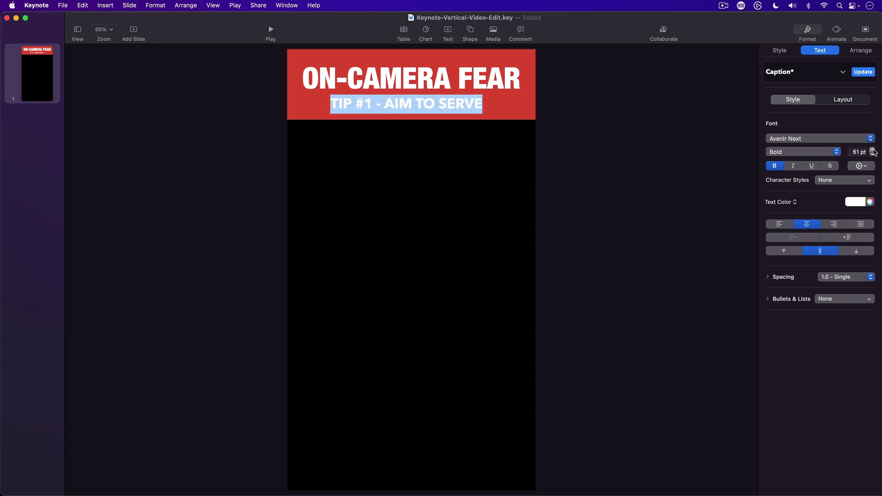
left_click(872, 150)
left_click(872, 154)
left_click(873, 155)
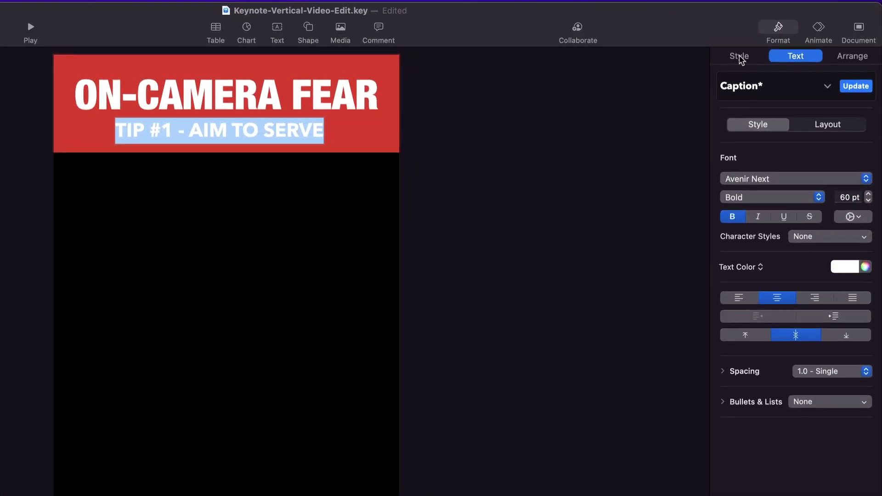
Step: Give the subtitle's text box a white color fill
left_click(739, 56)
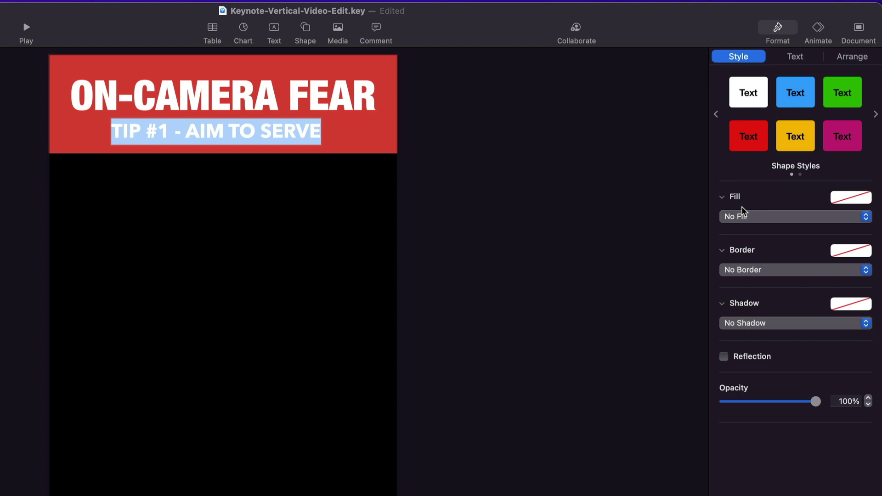
left_click(767, 218)
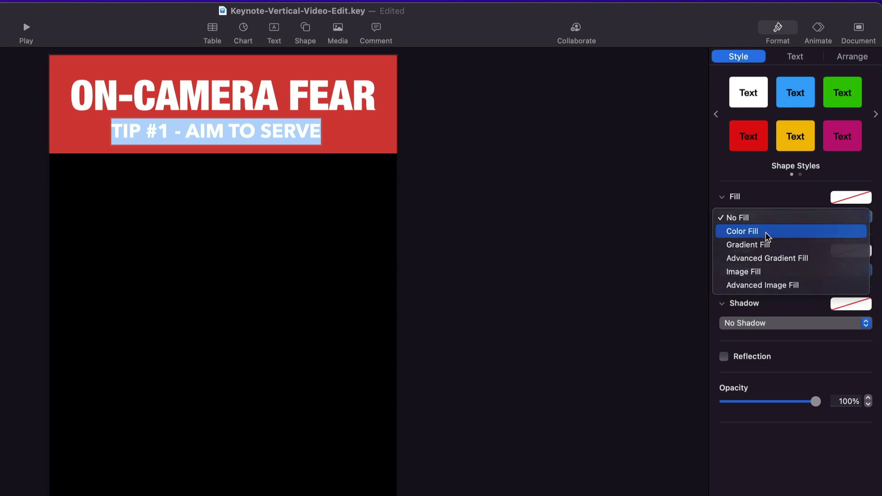
left_click(767, 233)
left_click(742, 238)
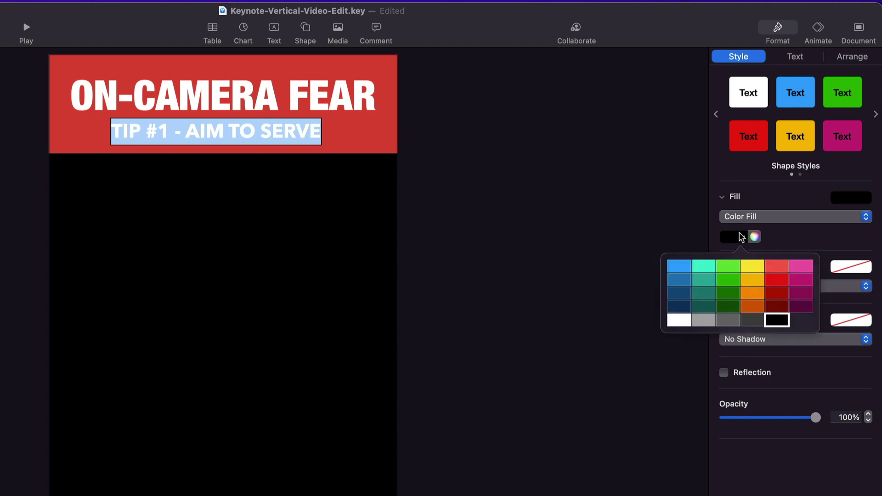
left_click(678, 321)
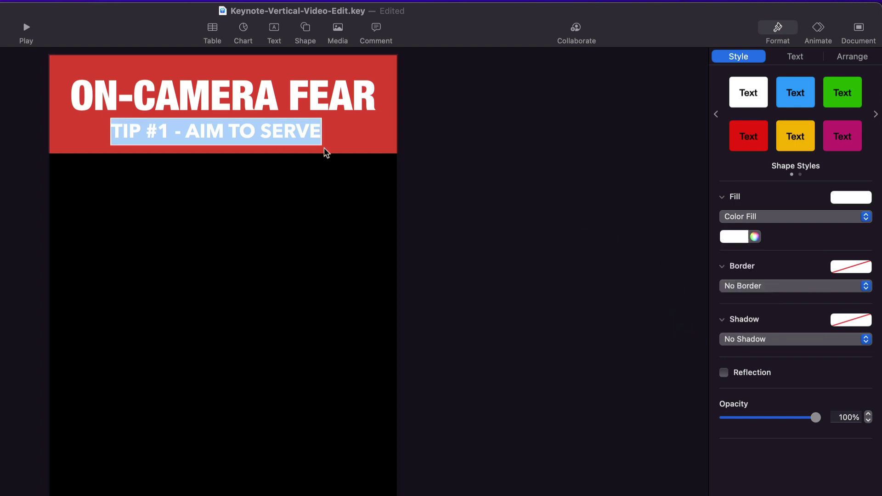
Step: Set the text color of the "TIP #1 - AIM TO SERVE" subtitle to black
left_click(799, 57)
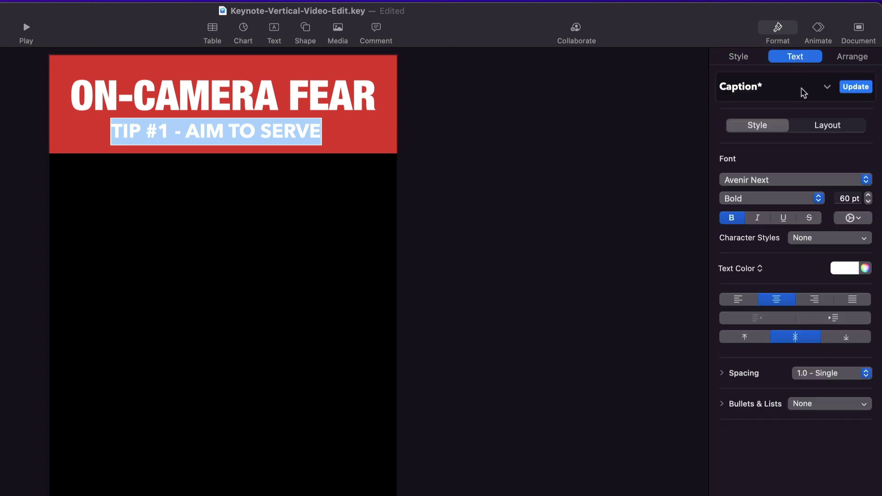
left_click(853, 269)
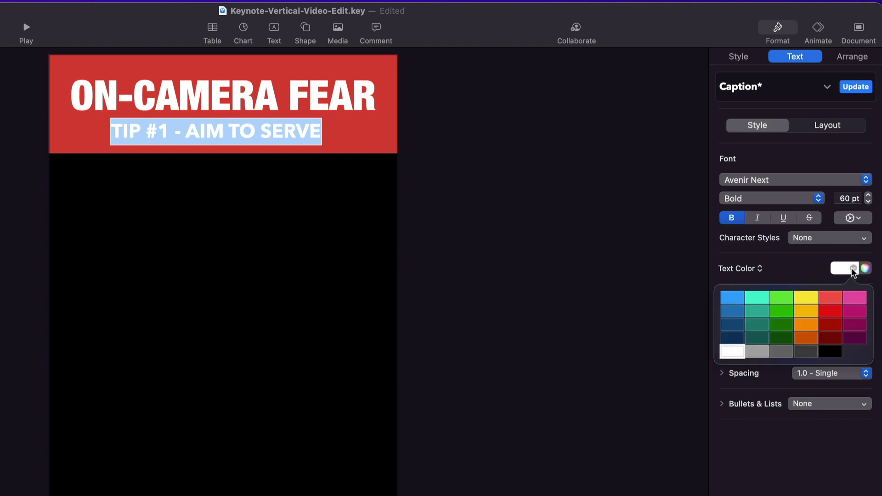
left_click(833, 352)
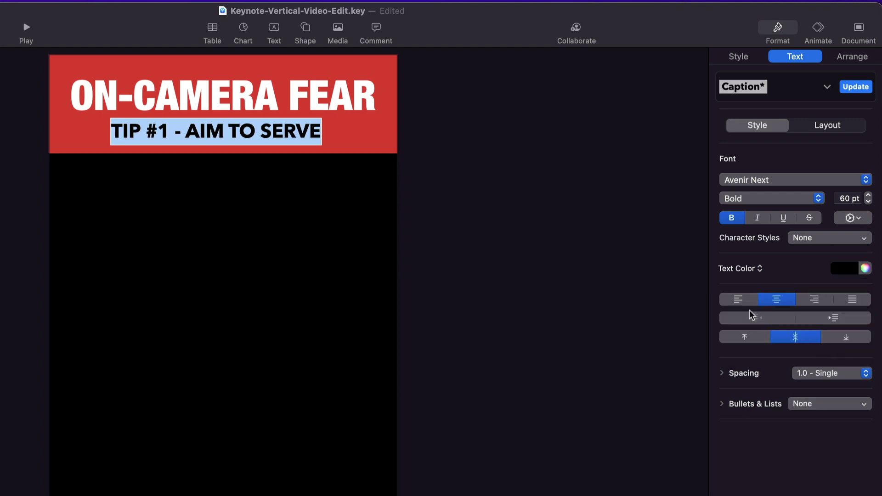
left_click(434, 102)
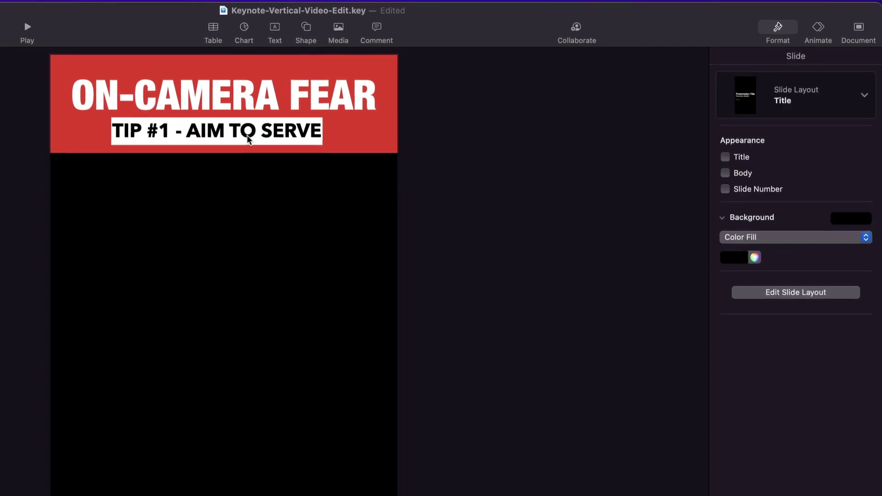
Step: Widen the subtitle's white text box and center it along the lower edge of the red banner
left_click(262, 139)
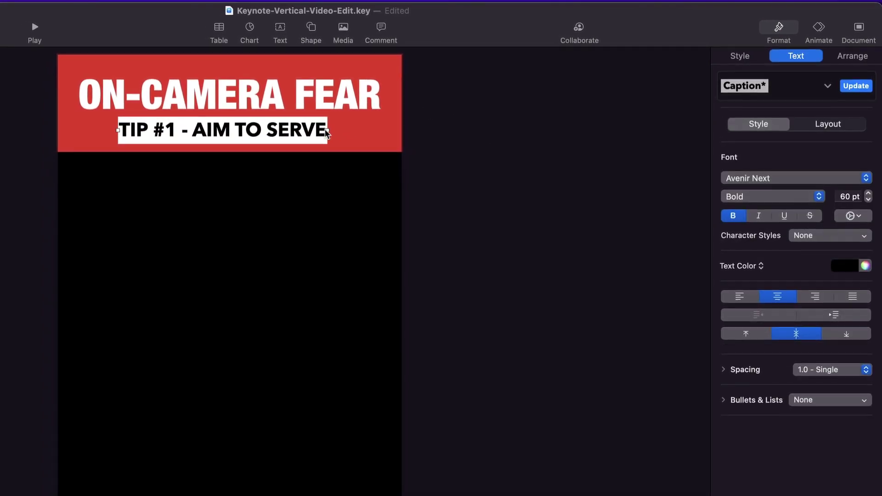
left_click_drag(331, 129, 397, 123)
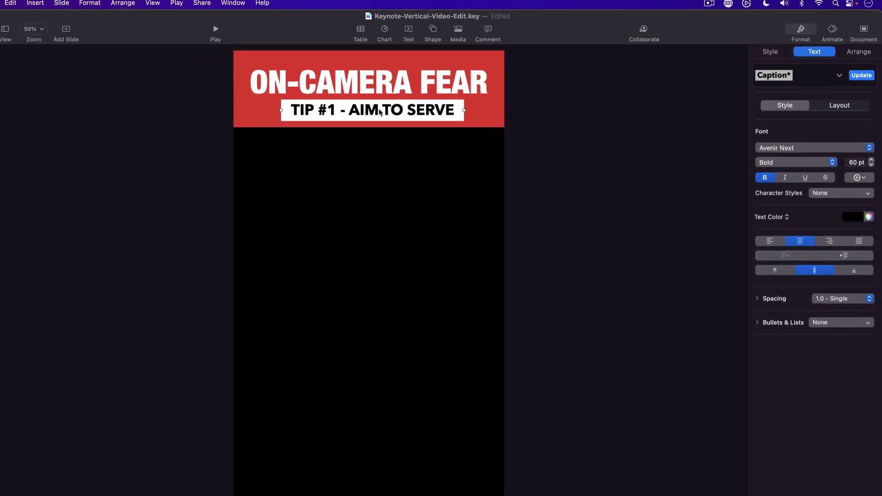
left_click_drag(384, 110, 406, 111)
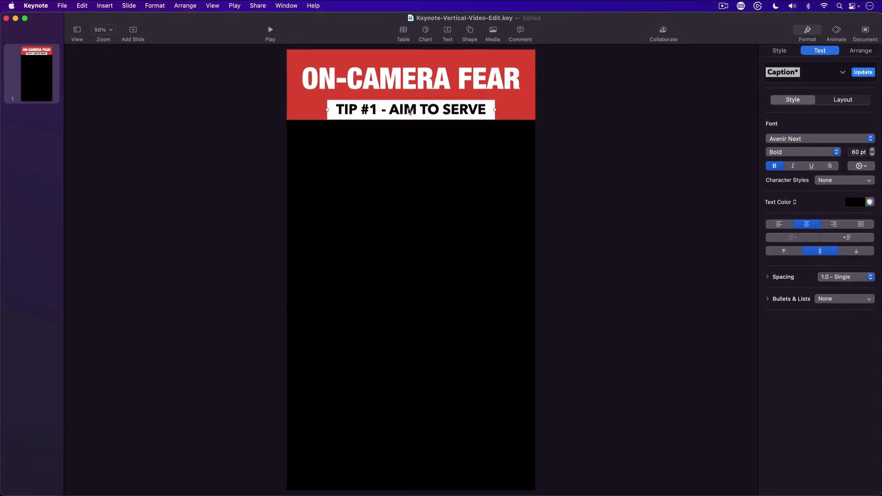
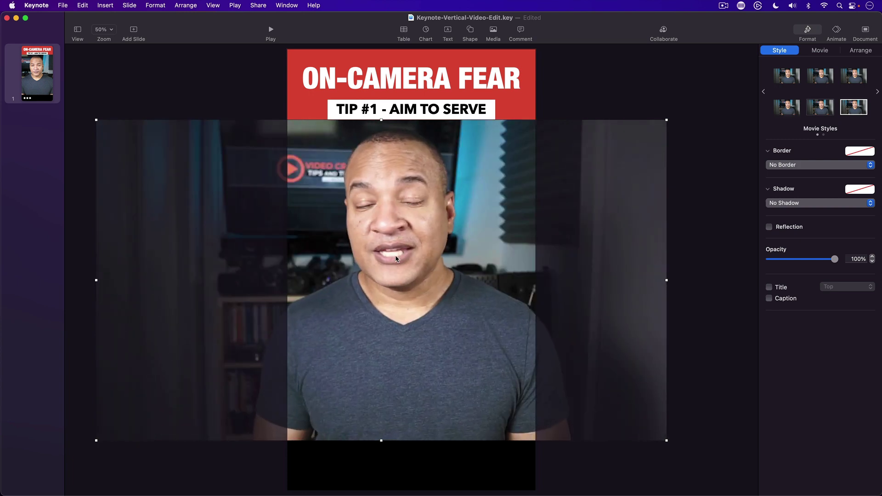
Step: Insert a grimacing face emoji from the character viewer onto the video beside the speaker's face, and close the viewer
key("space")
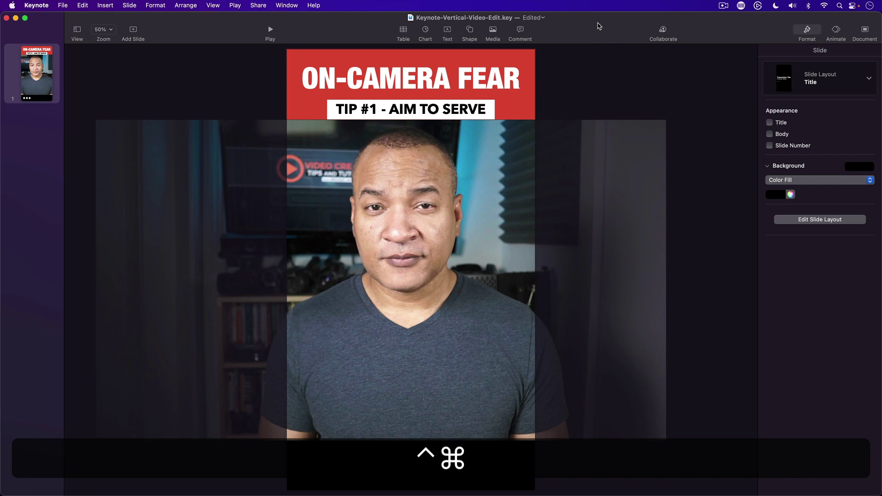
key("ctrl+super+space")
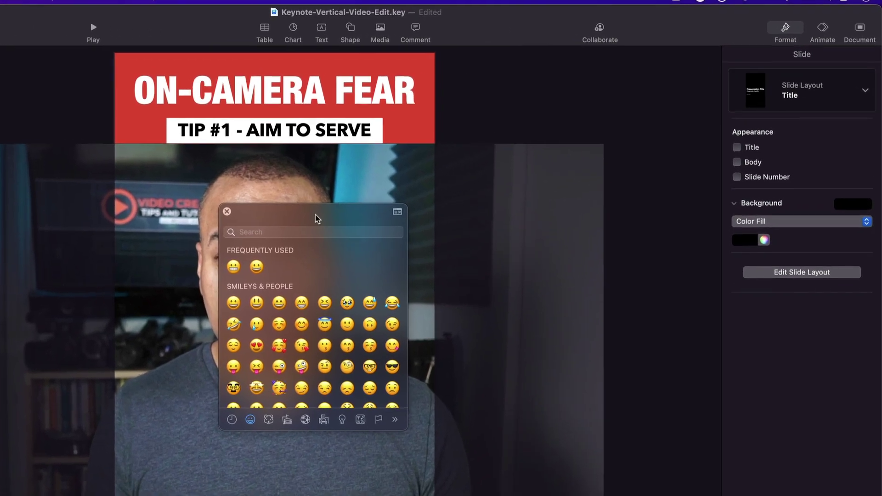
left_click_drag(294, 221, 441, 193)
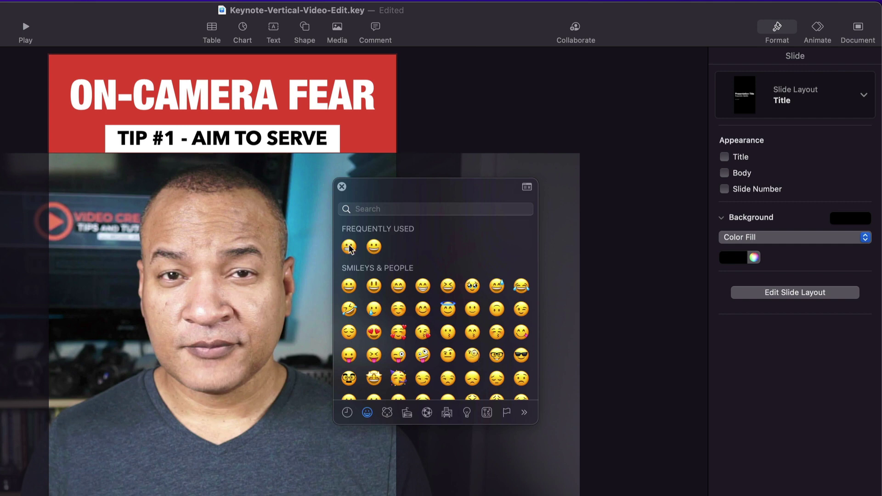
left_click_drag(349, 248, 107, 322)
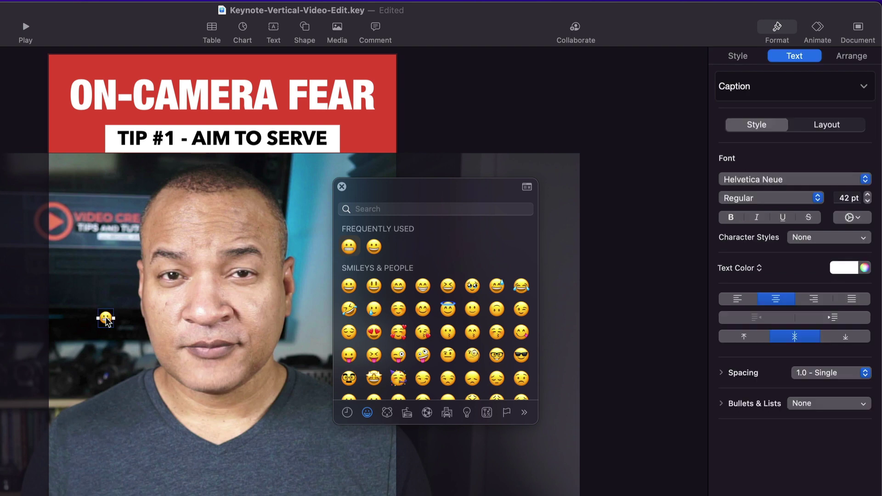
left_click(342, 187)
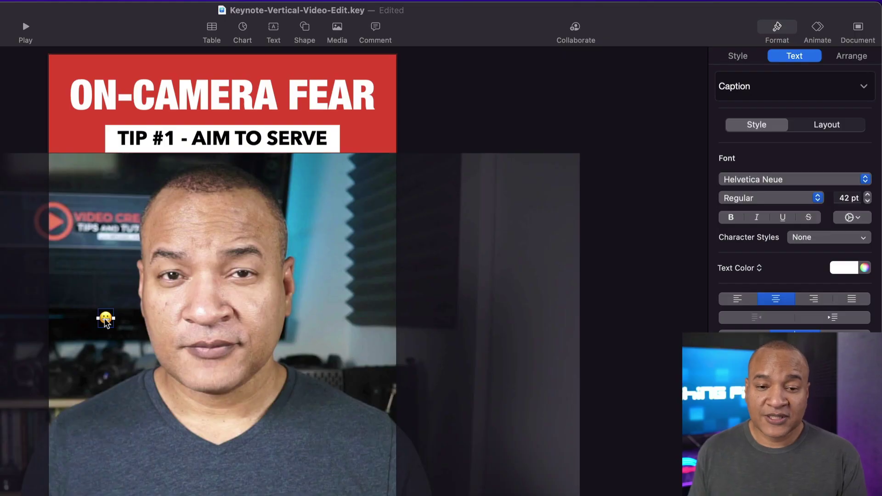
Step: Increase the grimacing emoji's font size to 71 pt
double_click(106, 319)
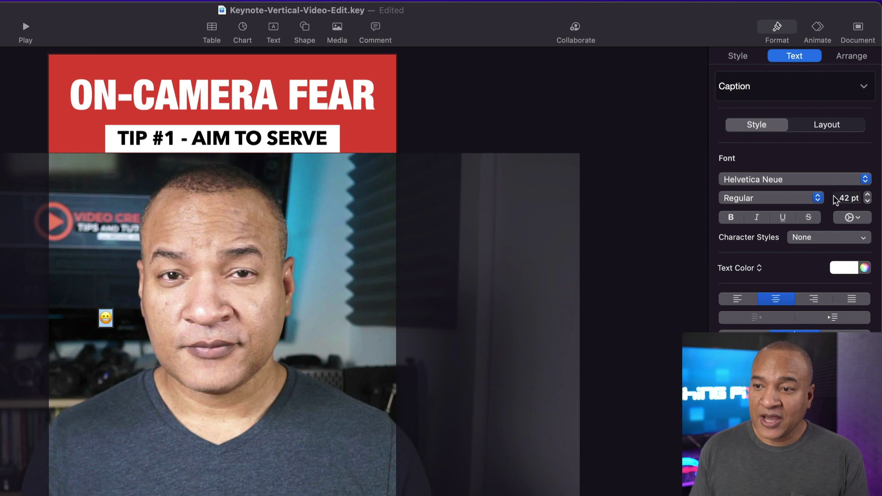
left_click(868, 196)
left_click(868, 195)
left_click(867, 195)
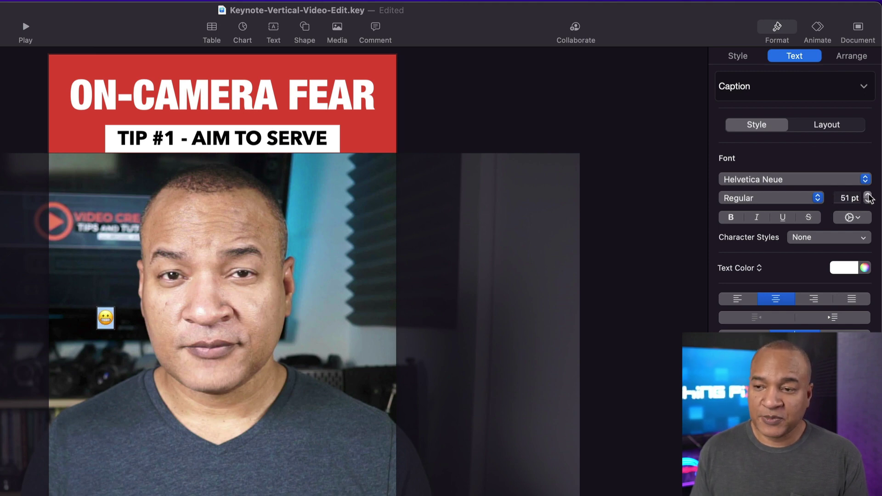
left_click(867, 195)
left_click(867, 195)
left_click(868, 195)
left_click(868, 195)
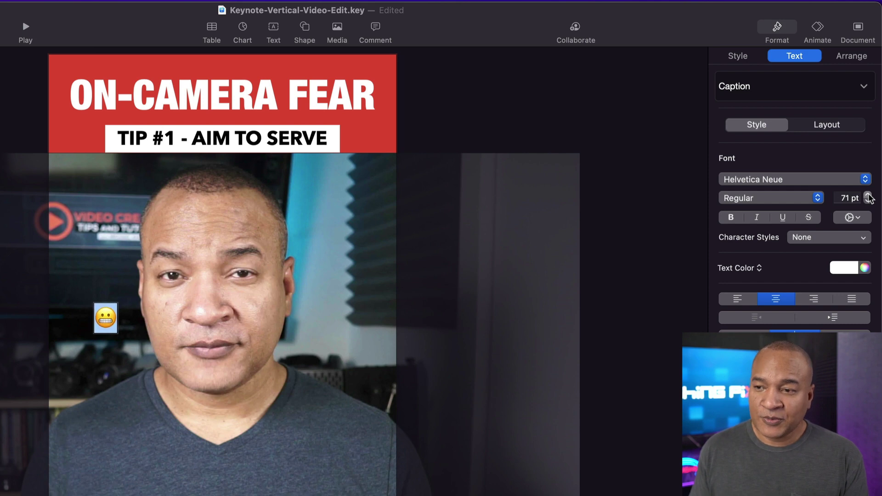
Step: Set the emoji's font size to 260 pt and move it to the right of the speaker's face
left_click(838, 198)
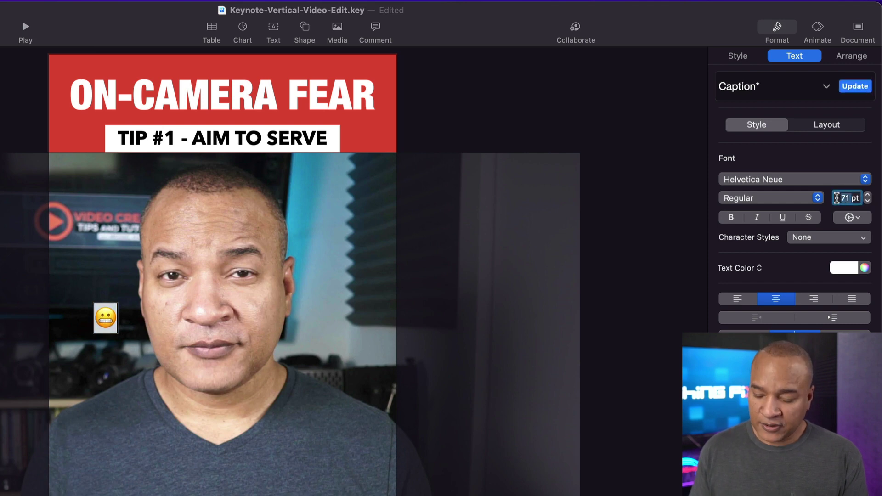
key("Delete")
key("Delete")
type("260pt")
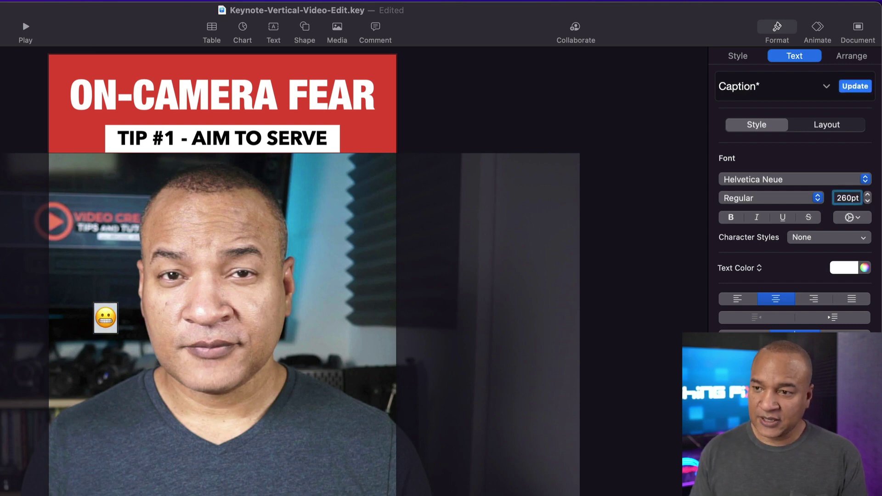
key("Return")
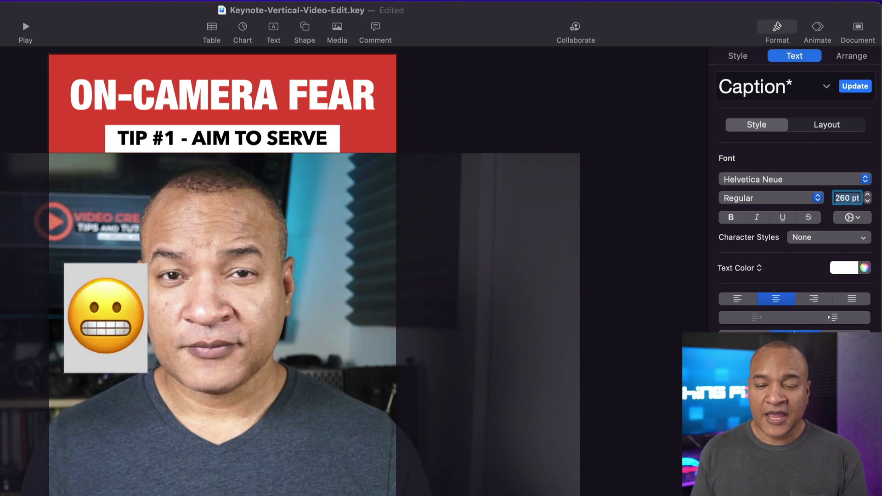
left_click(465, 116)
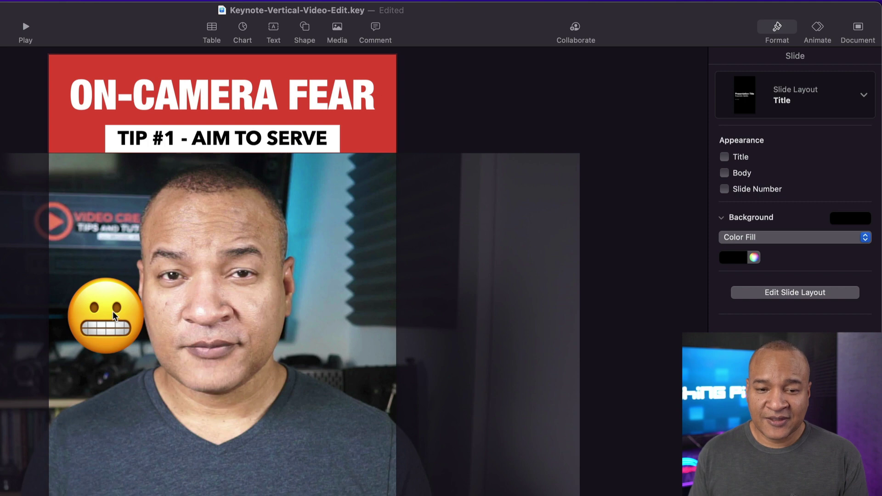
left_click_drag(112, 316, 352, 319)
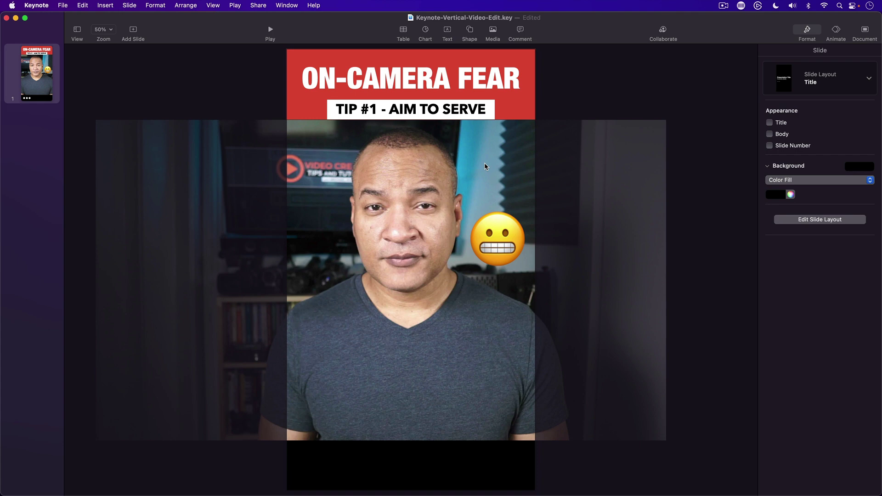
Step: Add a Scale build-in effect to the "ON-CAMERA FEAR" title
left_click(384, 77)
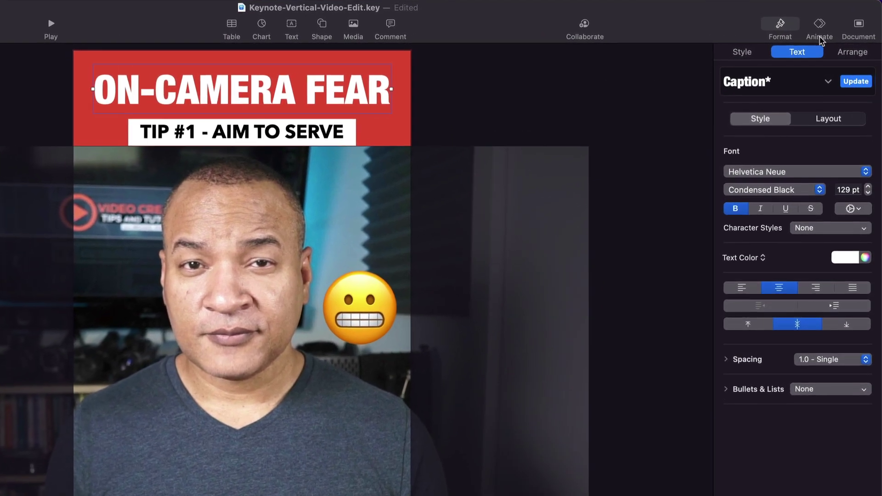
left_click(820, 27)
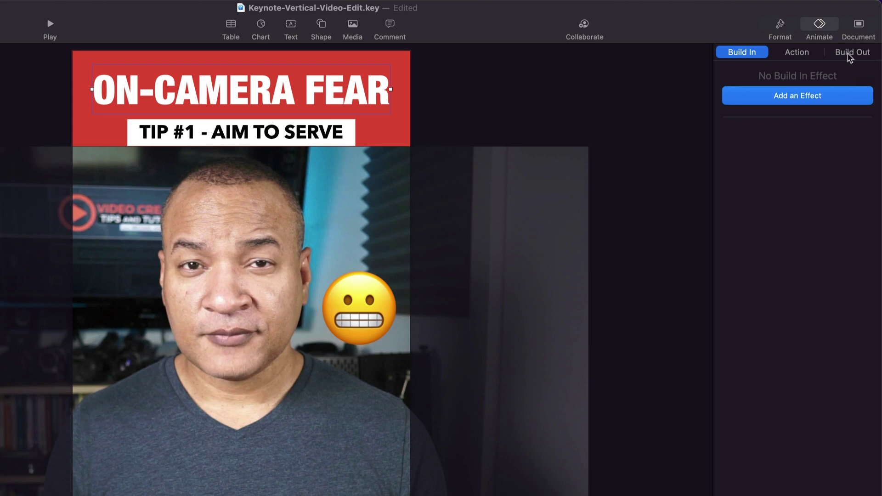
left_click(793, 98)
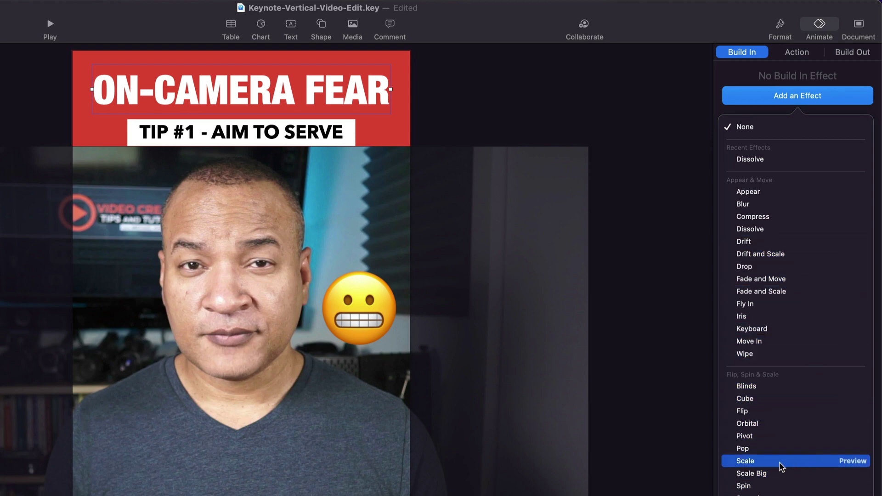
left_click(745, 460)
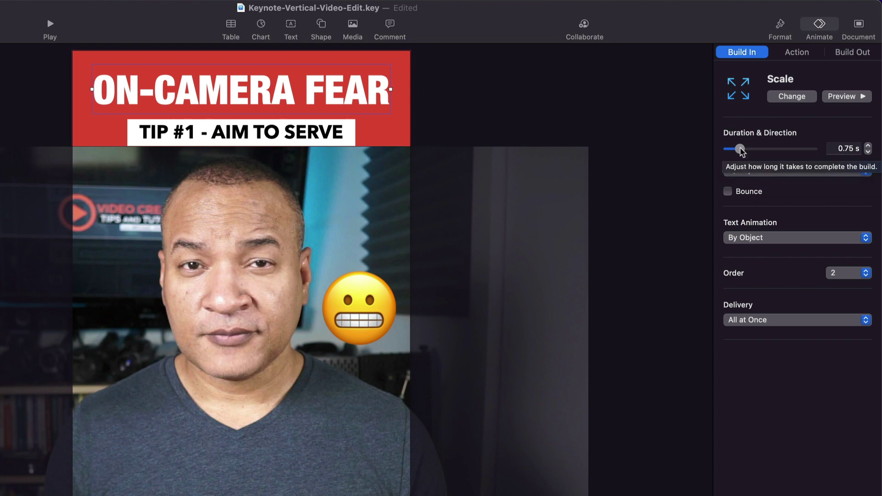
Step: Shorten the duration of the title's Scale build-in and preview the animation
left_click_drag(741, 150, 735, 155)
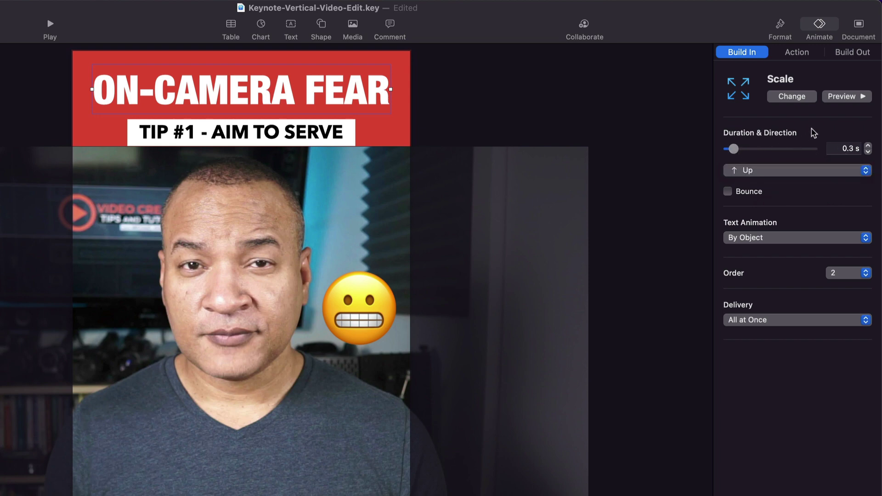
left_click(843, 98)
left_click_drag(734, 153, 738, 155)
left_click(846, 97)
Step: Add a Dissolve build-in effect to the "TIP #1 - AIM TO SERVE" subtitle, shorten its duration and preview it
left_click(263, 133)
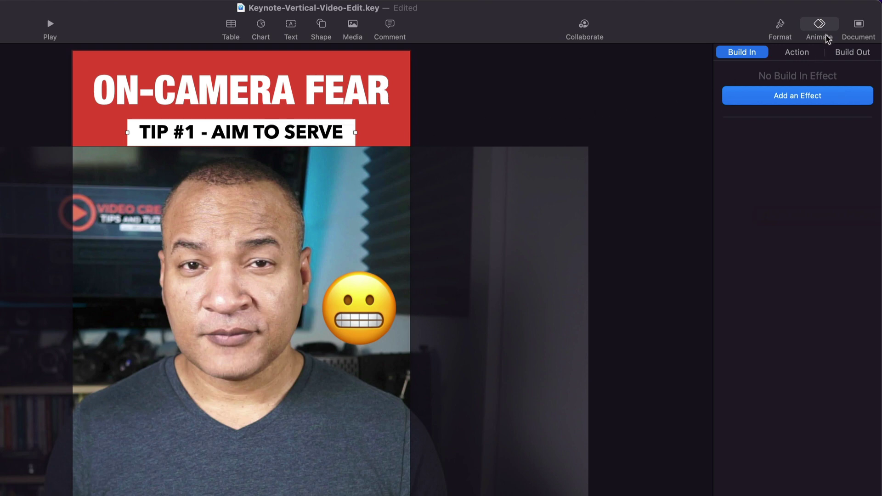
left_click(789, 97)
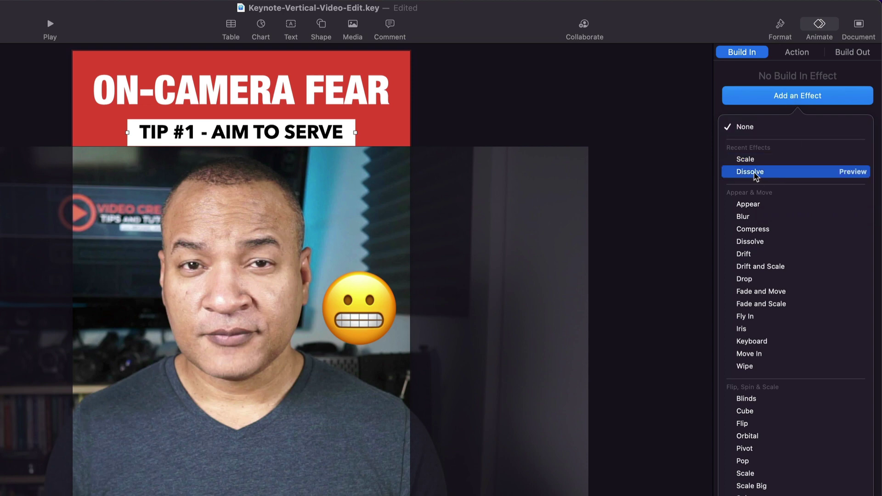
left_click(754, 173)
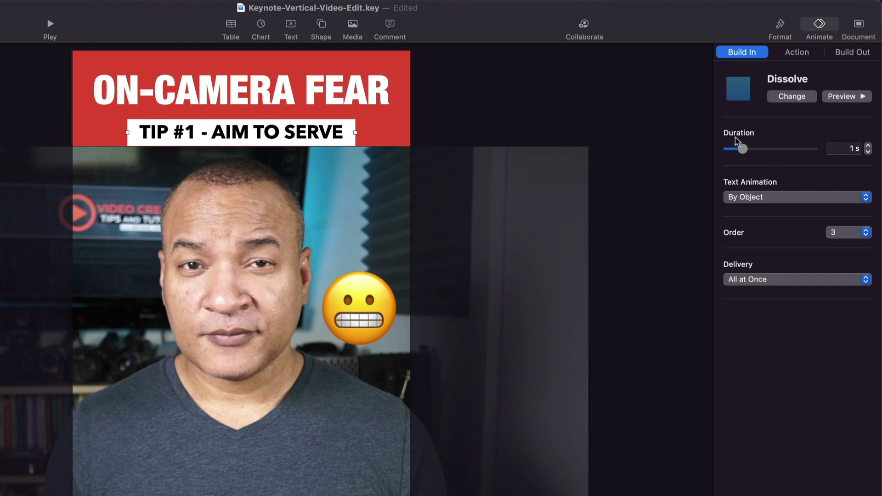
left_click_drag(745, 151, 741, 152)
left_click(847, 97)
left_click_drag(734, 153, 736, 152)
left_click(841, 97)
Step: Add a Bouncy build-in effect from the left to the emoji with a duration of 3 s, and preview it
left_click(356, 301)
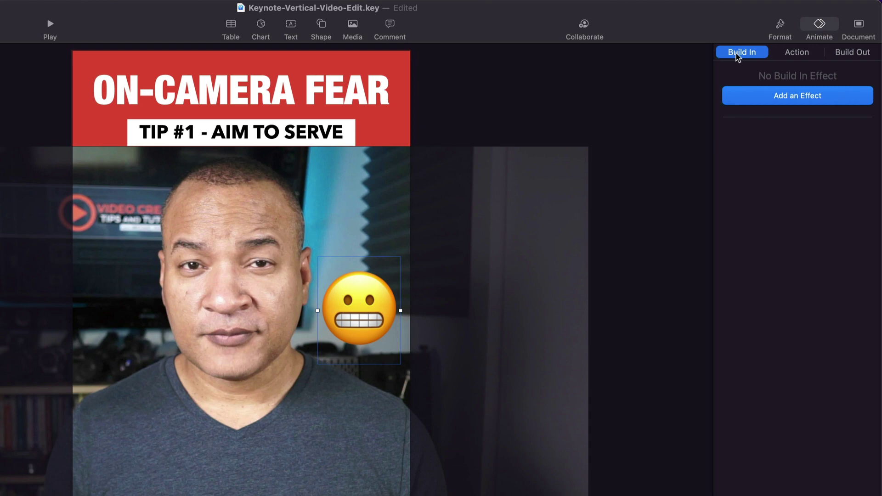
left_click(797, 101)
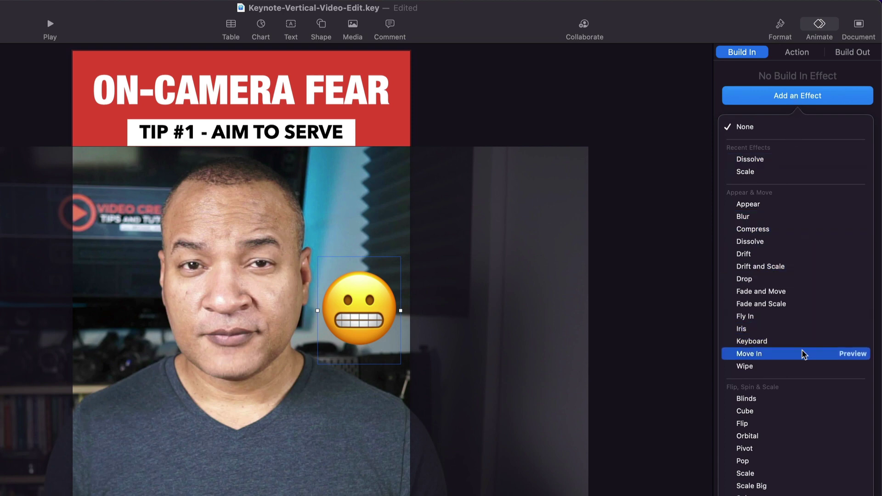
scroll(808, 473, "down", 5)
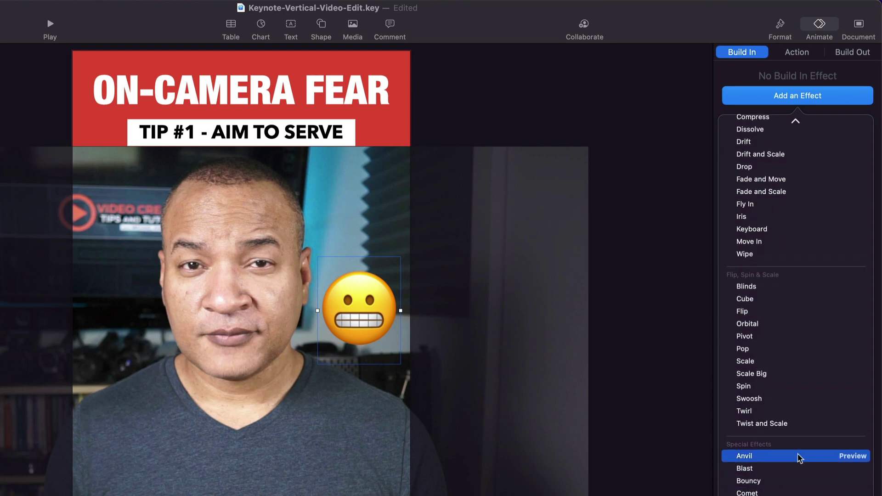
left_click(749, 481)
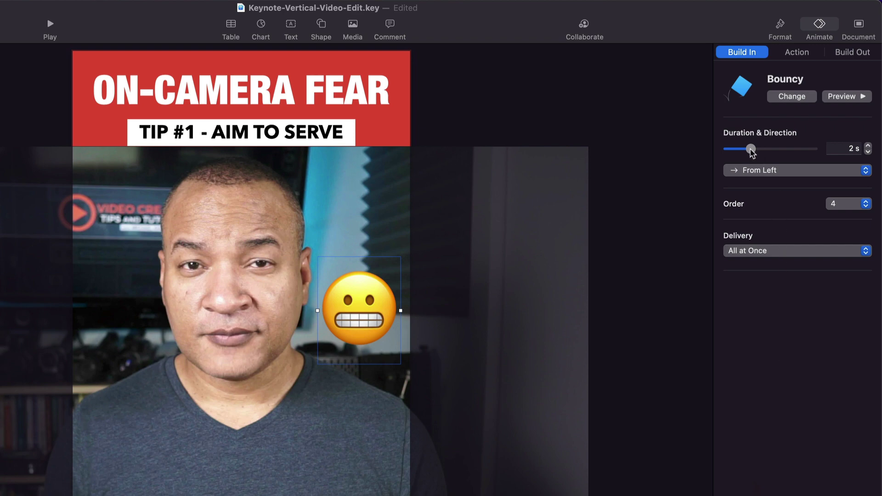
left_click_drag(750, 149, 757, 152)
left_click(841, 97)
left_click(820, 170)
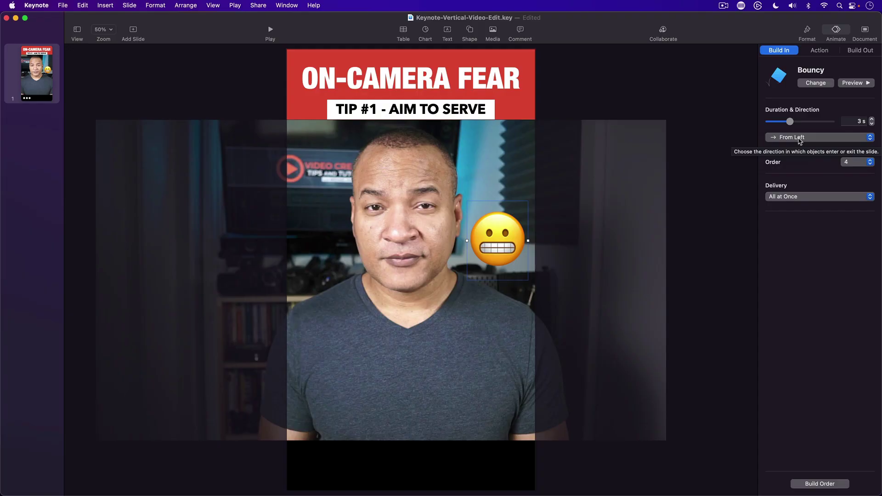
Step: Open the slide's build order list and select the video's Start Movie build
left_click(833, 485)
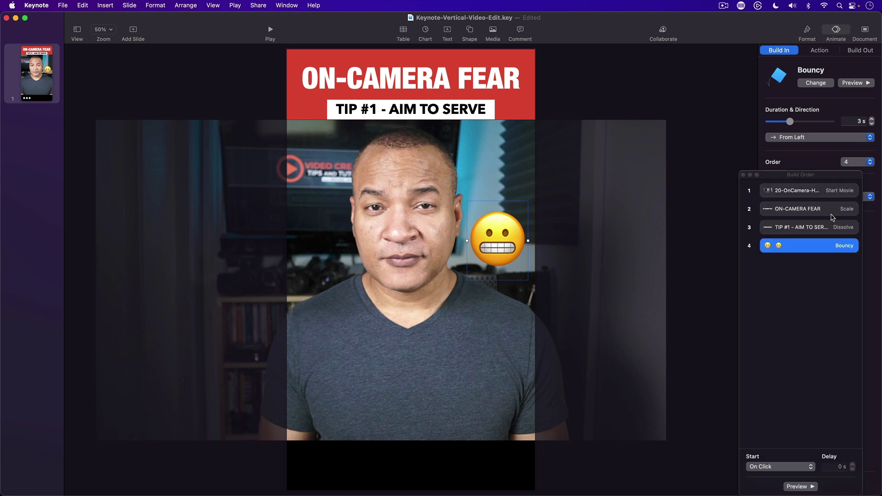
left_click_drag(847, 179, 790, 169)
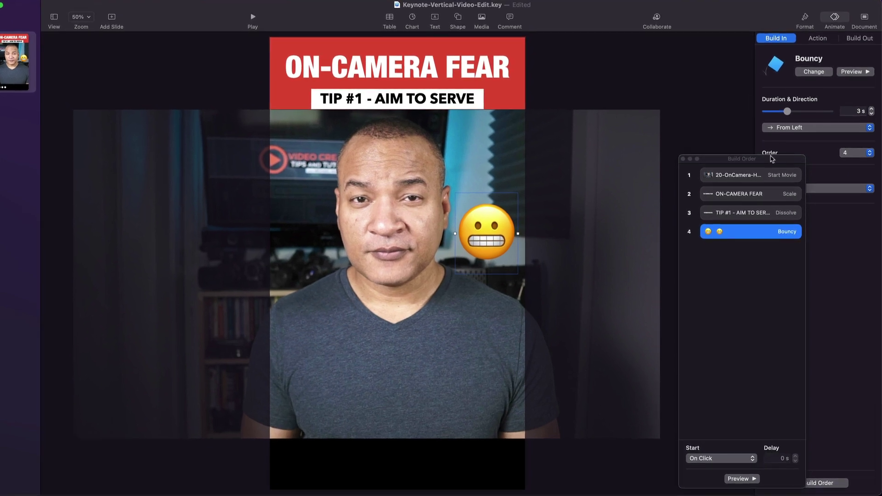
left_click(772, 158)
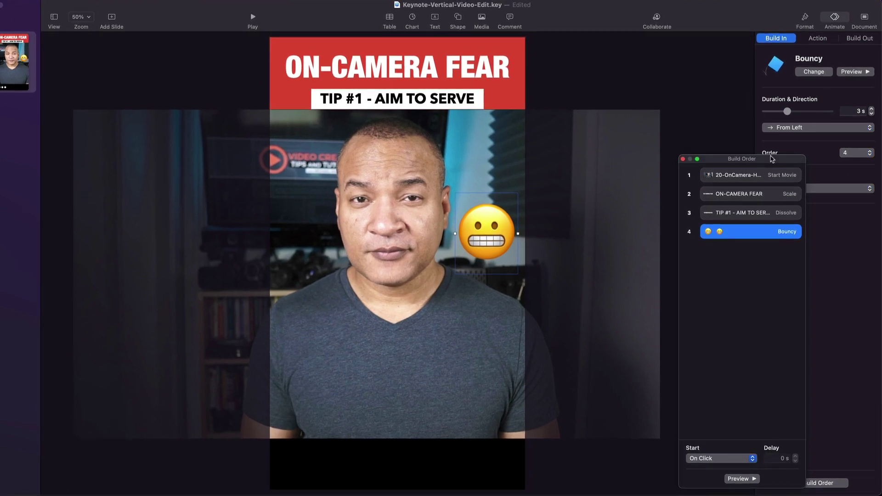
left_click(739, 177)
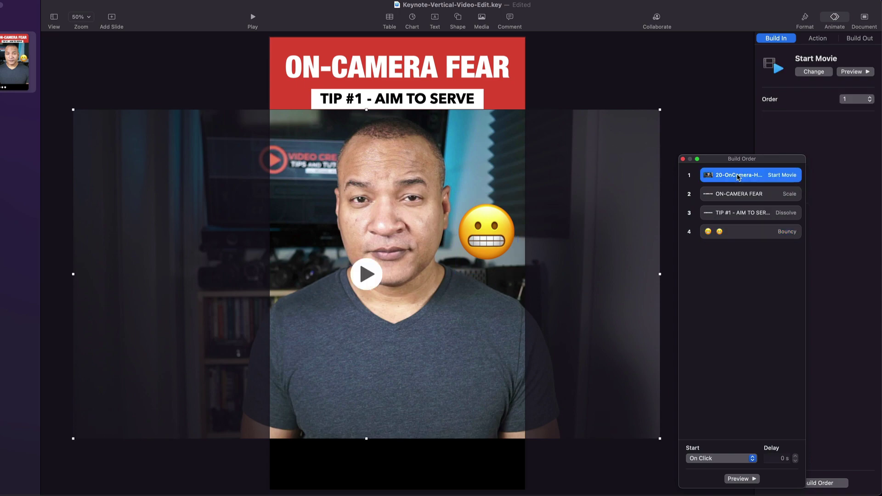